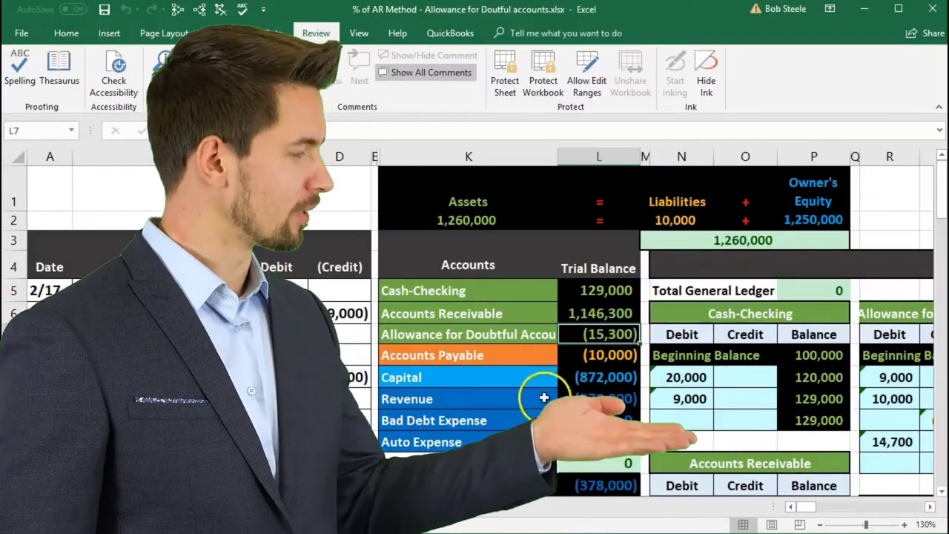
Step: Examine the Accounts Receivable, Allowance for Doubtful Accounts, Revenue and Bad Debt Expense rows of the trial balance
left_click(525, 334)
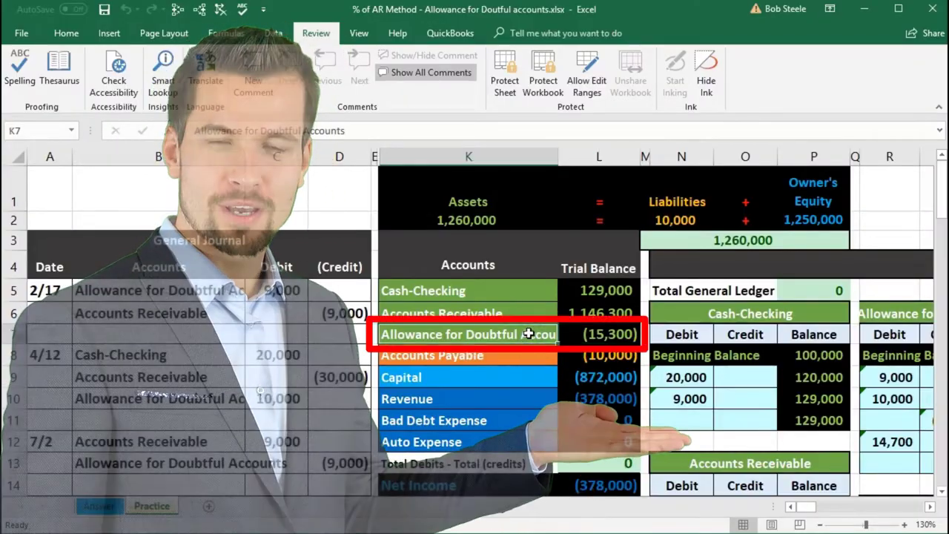
left_click(540, 421)
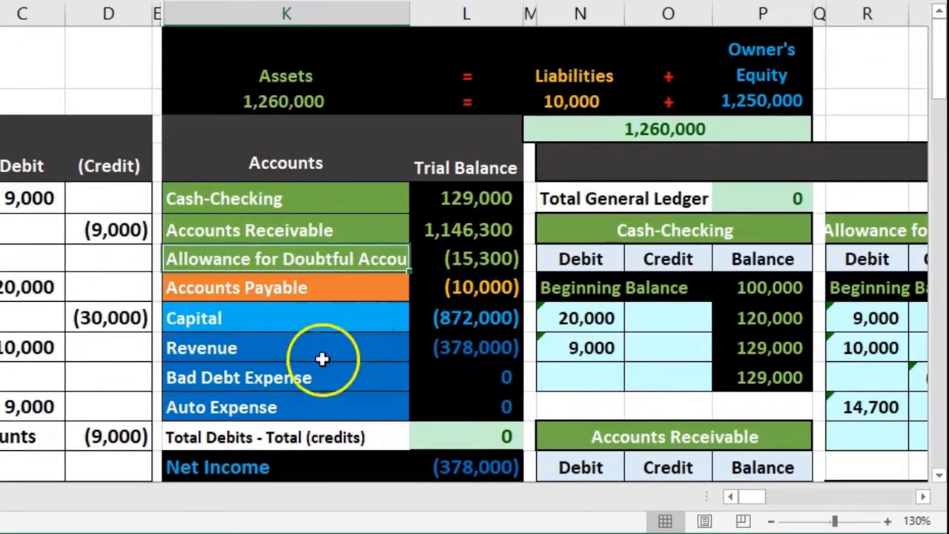
left_click(322, 380)
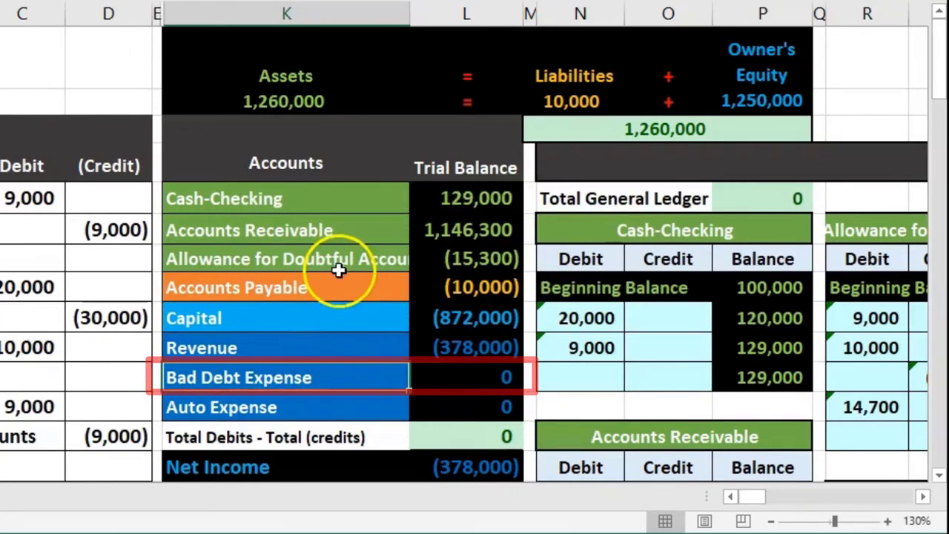
left_click(337, 261)
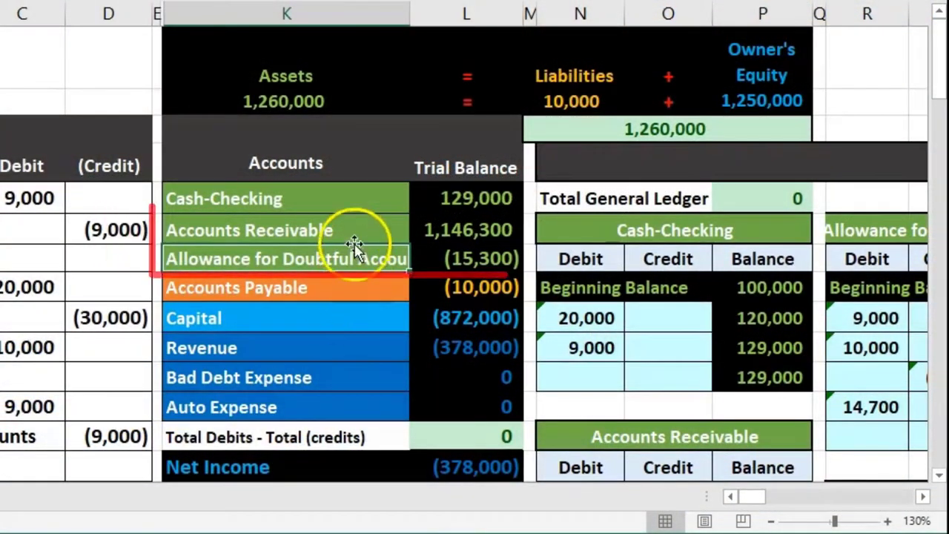
left_click_drag(356, 224, 356, 250)
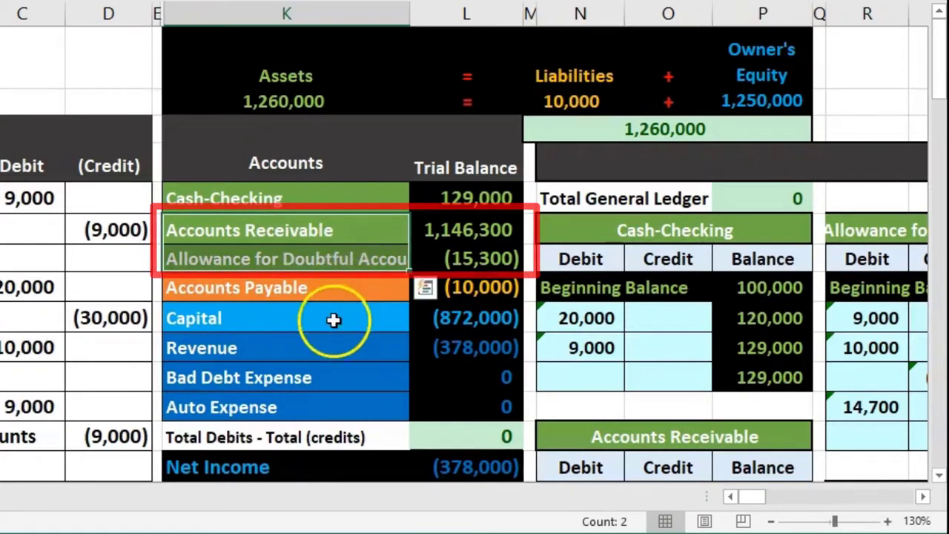
left_click_drag(329, 346, 325, 378)
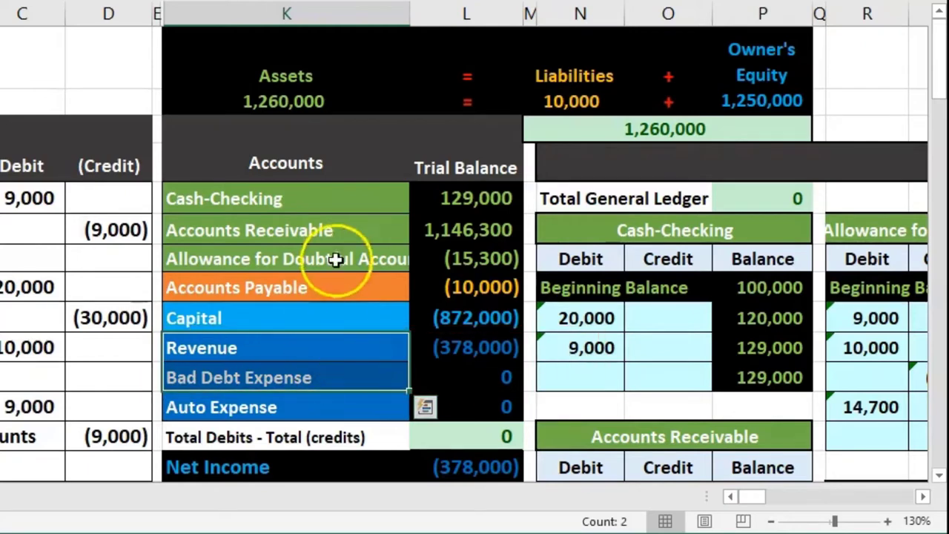
left_click(355, 232)
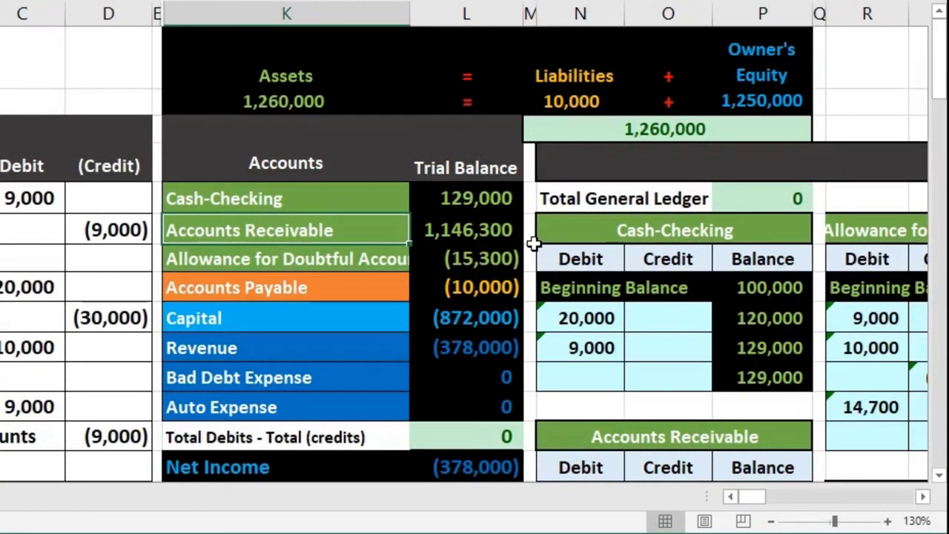
left_click(508, 232)
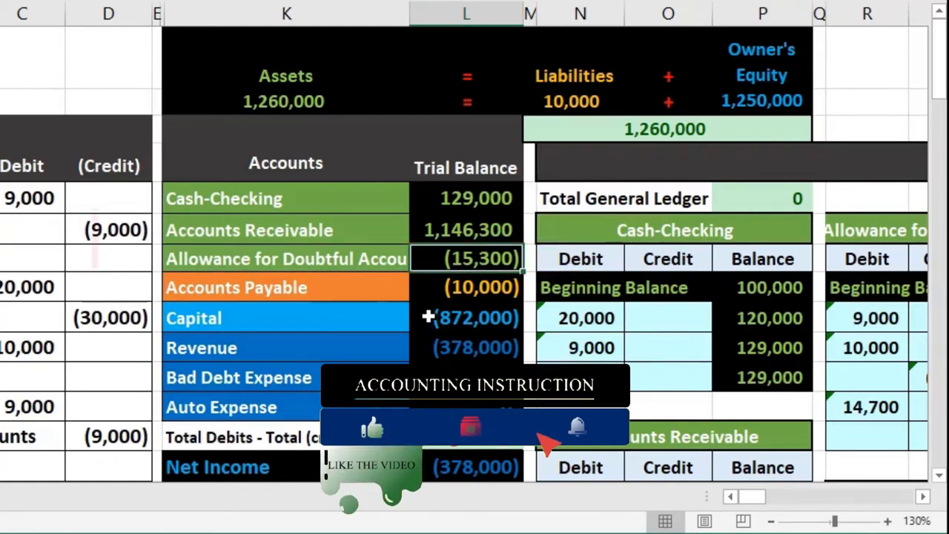
left_click(318, 230)
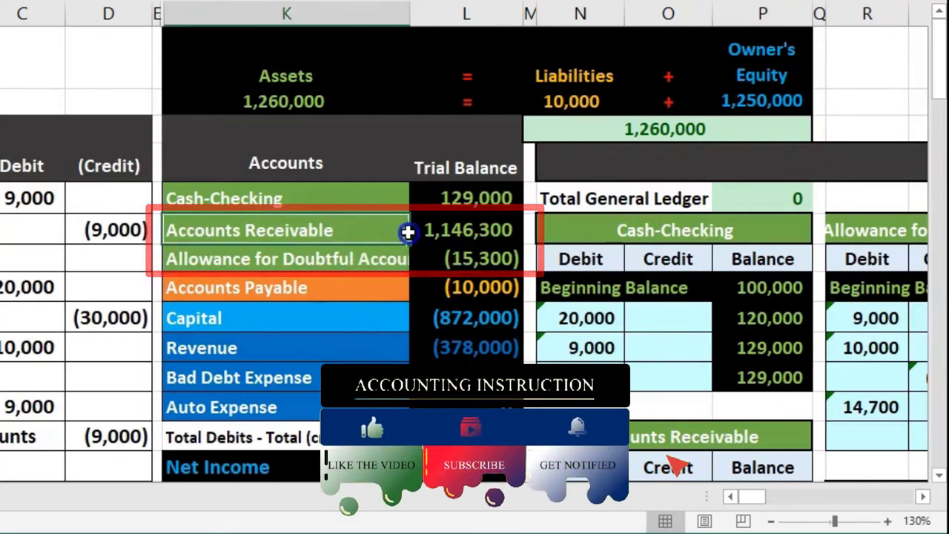
left_click_drag(408, 232, 434, 245)
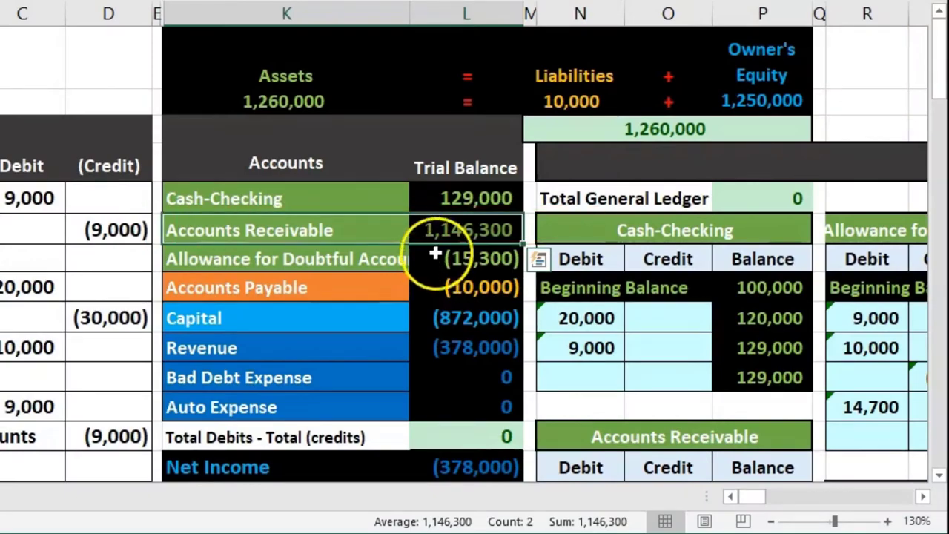
left_click(434, 227)
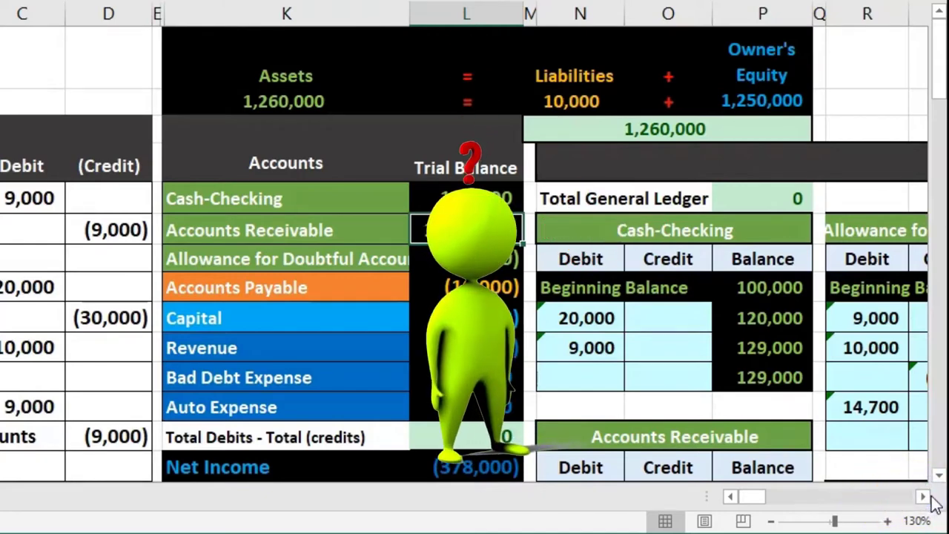
Step: Review the accounts receivable subsidiary ledger by customer and compare the receivable and allowance balances with revenue and bad debt expense
scroll(773, 432, "right", 3)
scroll(773, 416, "down", 7)
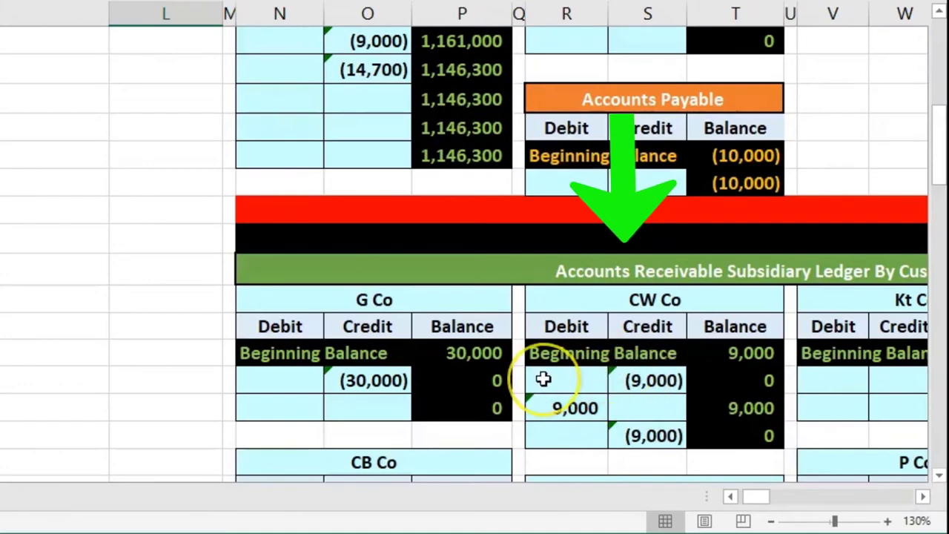
scroll(188, 367, "up", 8)
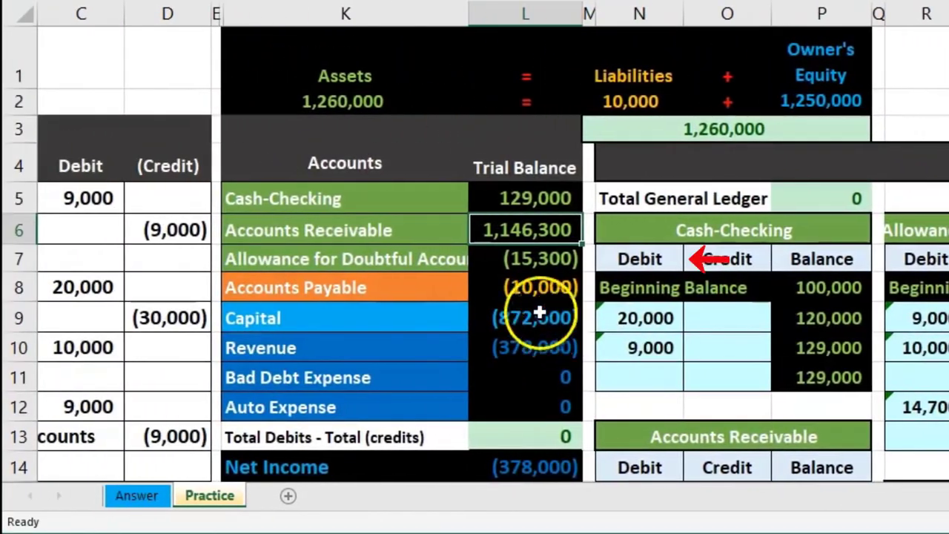
left_click(488, 267)
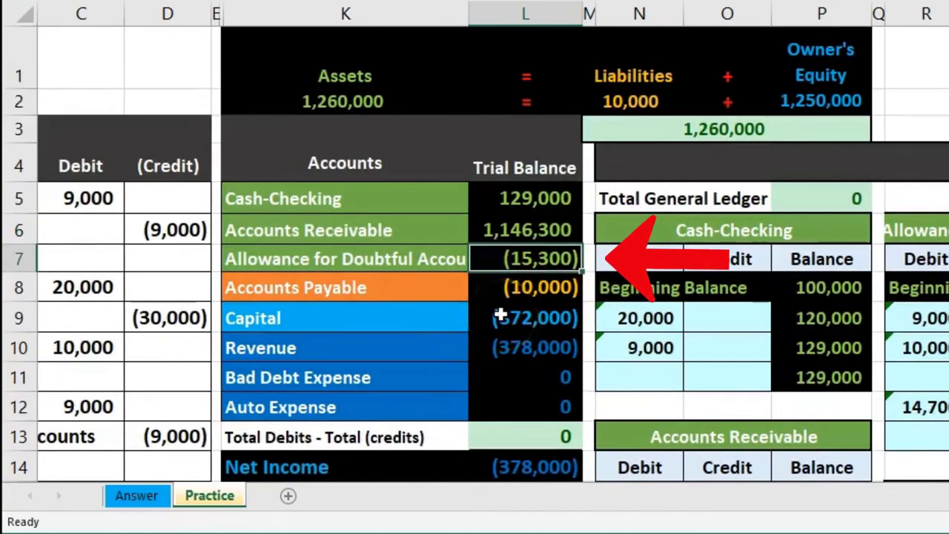
left_click(490, 230)
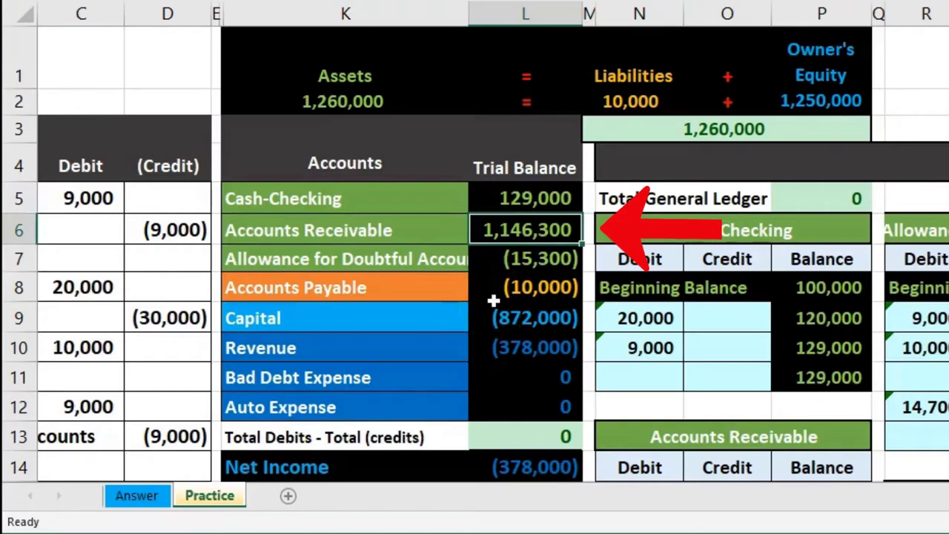
left_click(482, 259)
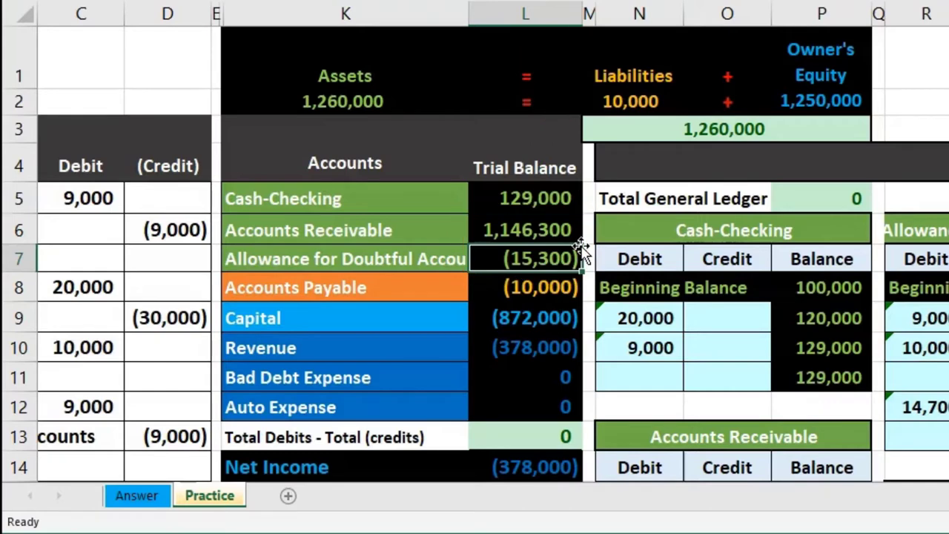
left_click(550, 235)
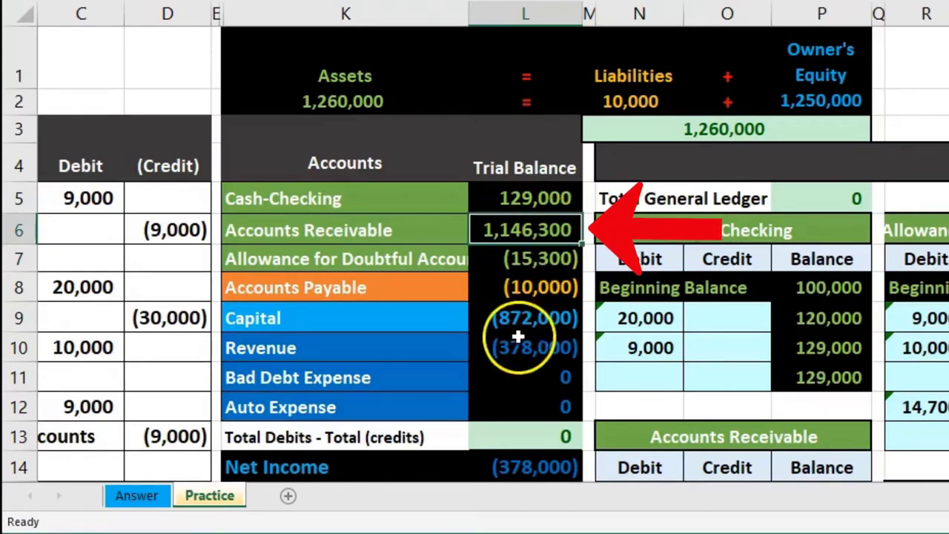
left_click_drag(504, 351, 498, 373)
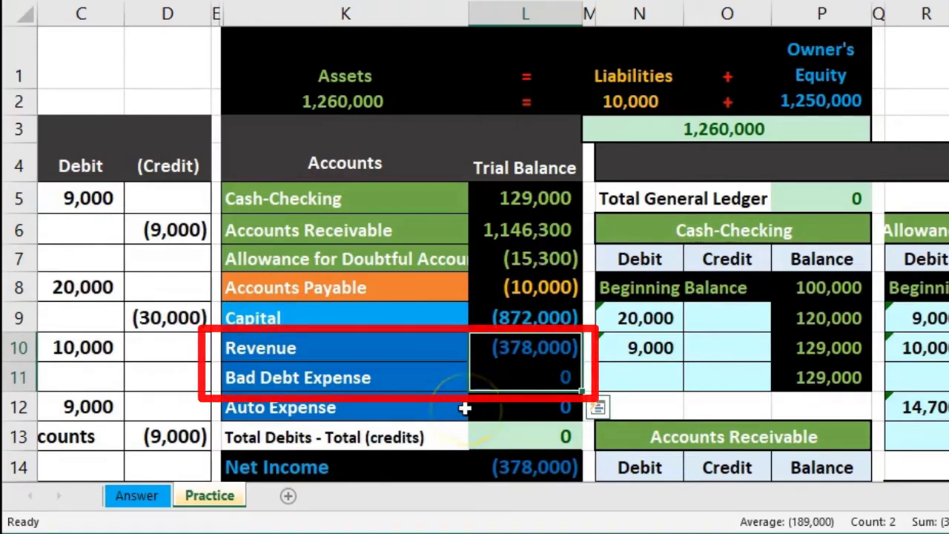
left_click(487, 347)
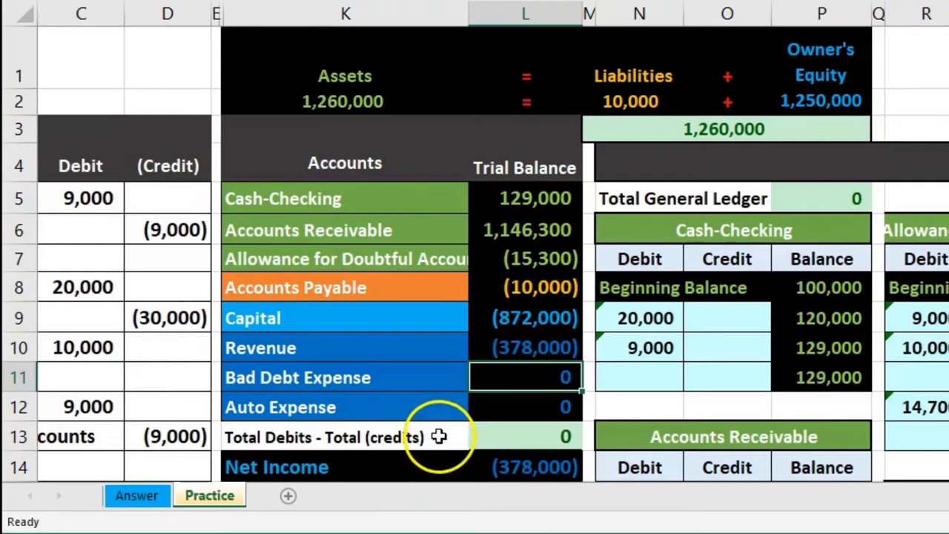
left_click_drag(476, 350, 476, 364)
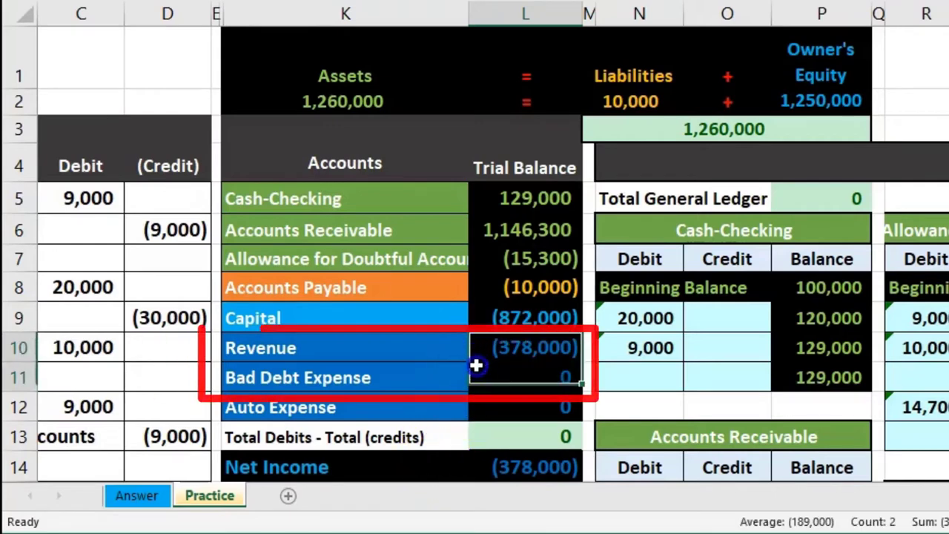
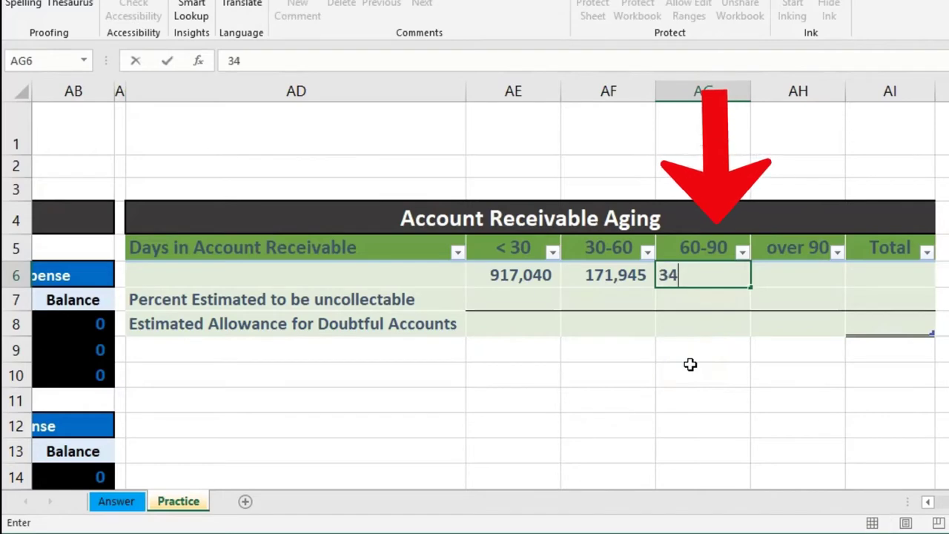
Step: Enter 34,389 for the 60-90 day receivables and 22,925 for those over 90 days in the aging table
type("9")
key("Tab")
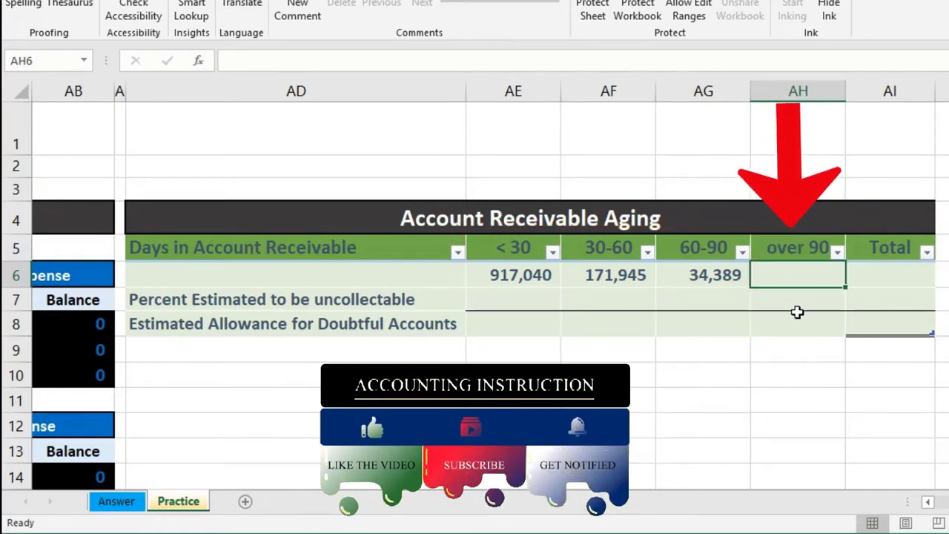
type("22926")
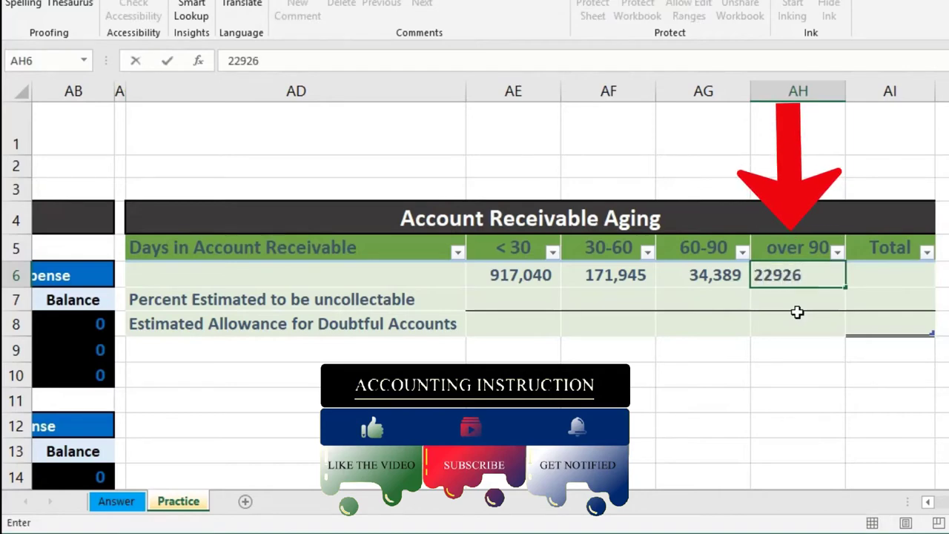
key("BackSpace")
type("5")
key("Tab")
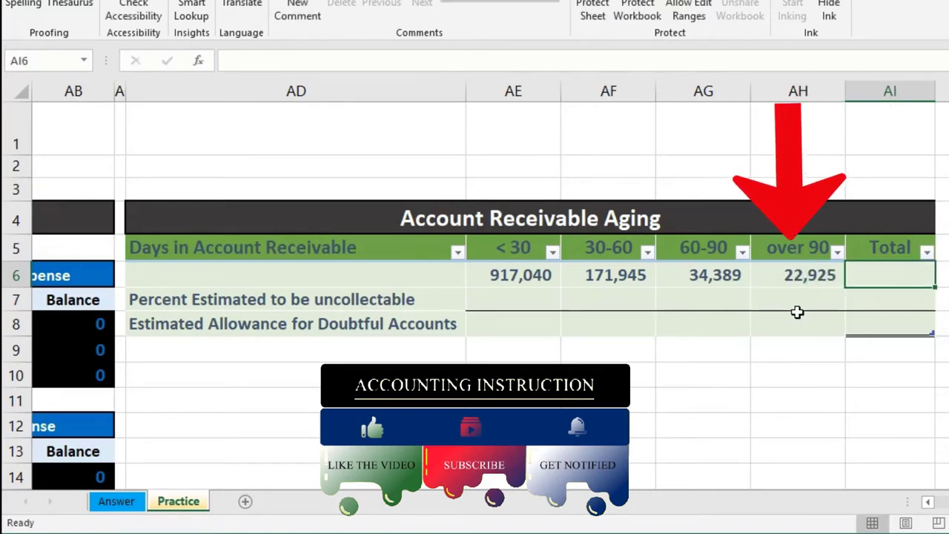
Step: Check the sum of the four aging amounts and correct the over 90 amount to 22,926
left_click_drag(555, 275, 779, 279)
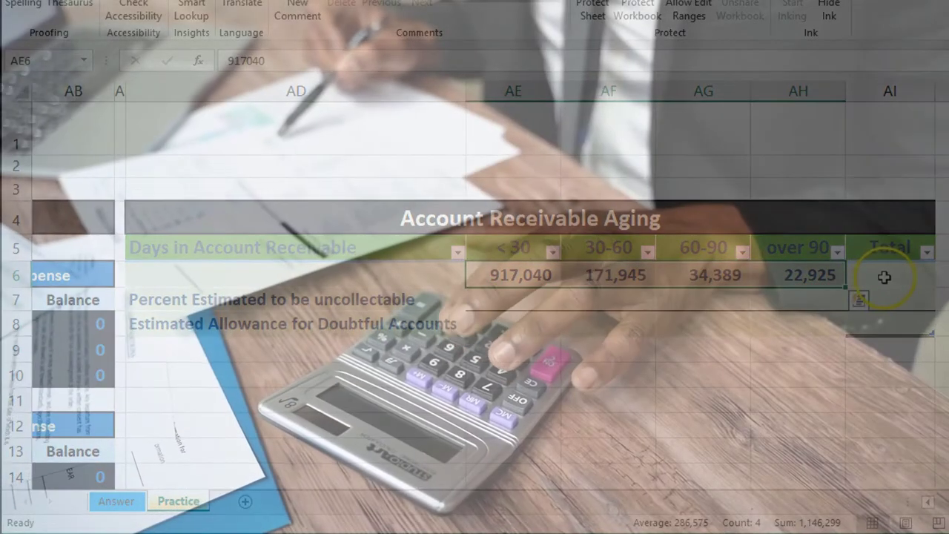
left_click(890, 282)
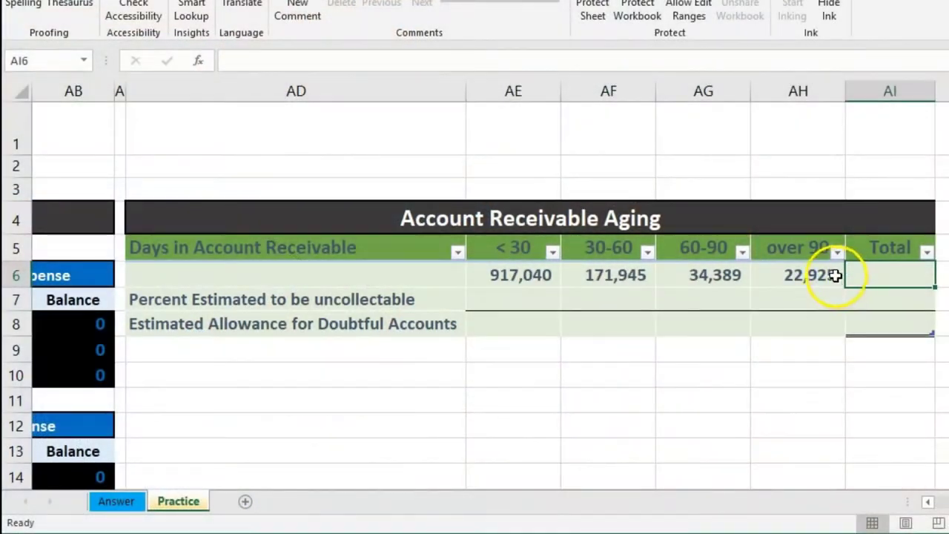
double_click(837, 275)
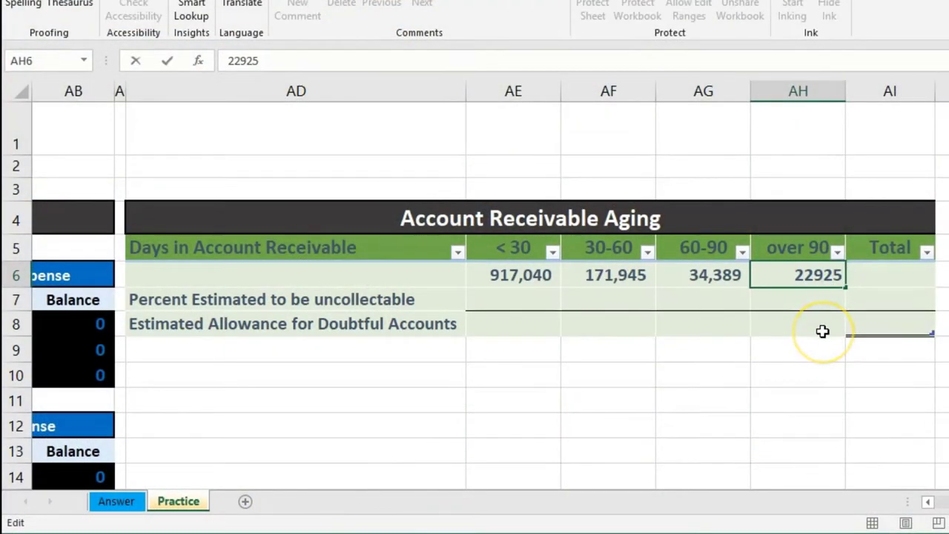
key("Return")
key("Right")
key("Up")
Step: Total the aging amounts from < 30 through over 90 with a SUM formula in the Total column
type("=")
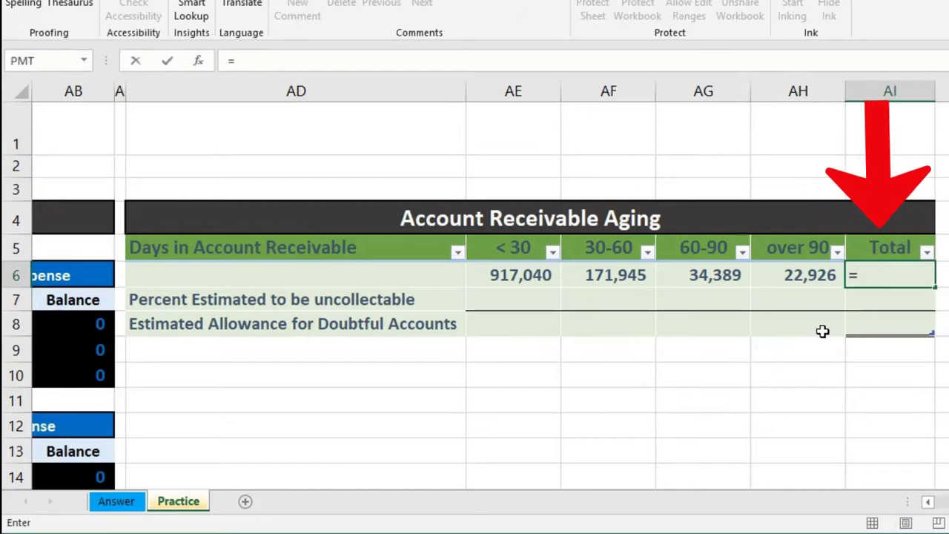
type("sum(")
left_click_drag(542, 275, 781, 269)
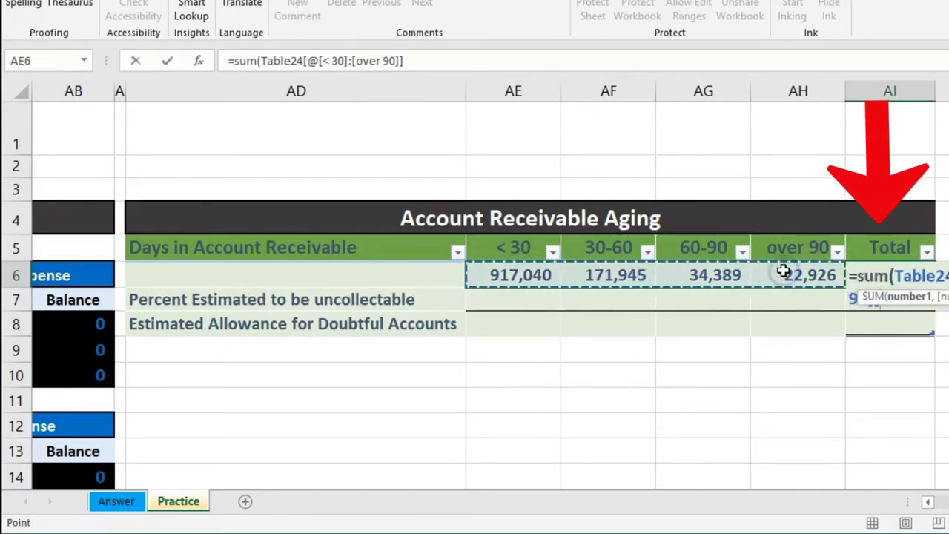
key("Return")
left_click(881, 267)
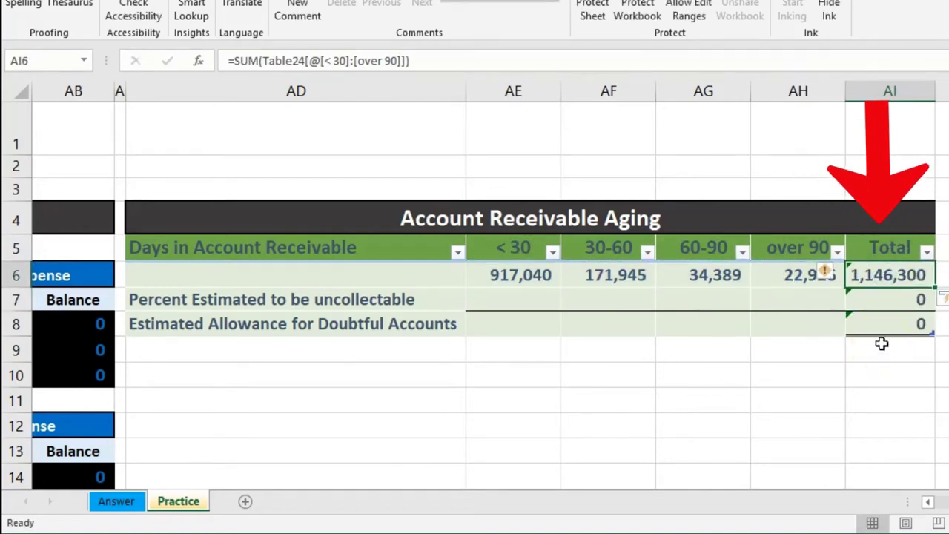
Step: Compare the aging total with Accounts Receivable in the trial balance and the ending balance of its general ledger account
key("Left")
key("Left")
key("Left")
key("Left")
key("Left")
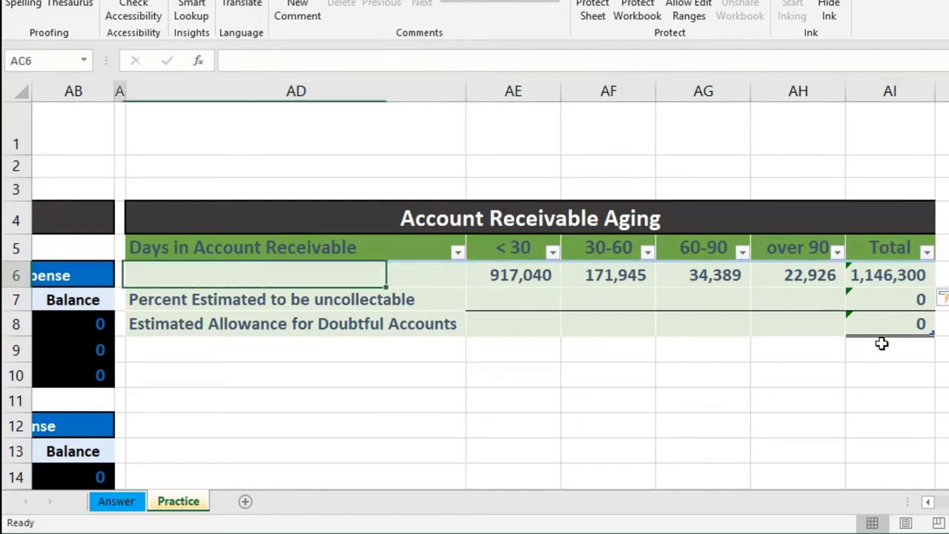
key("Left")
key("Left")
key("Left")
key("Left")
key("Left")
key("Left")
key("Left")
key("Left")
key("Left")
key("Left")
key("Left")
key("Left")
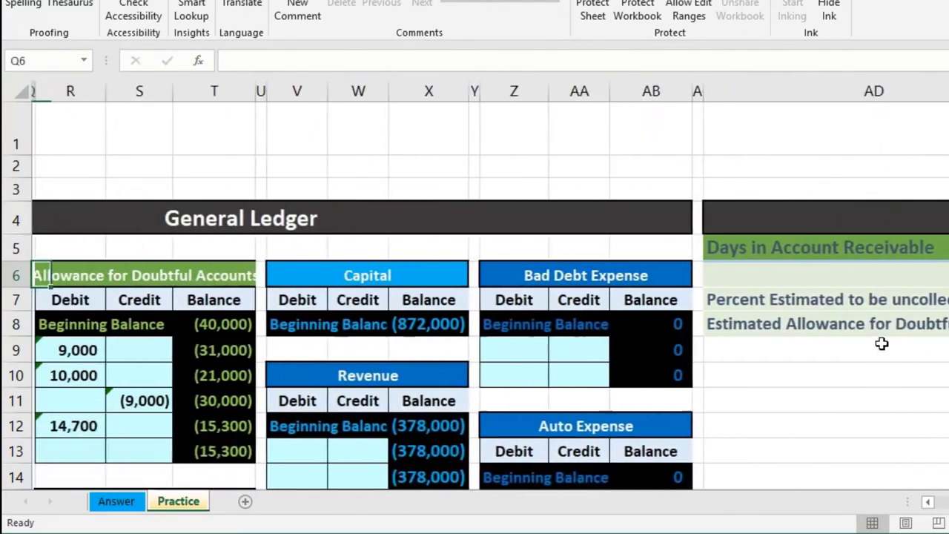
key("Left")
key("Left")
key("Left")
key("Left")
key("Left")
key("Left")
key("Left")
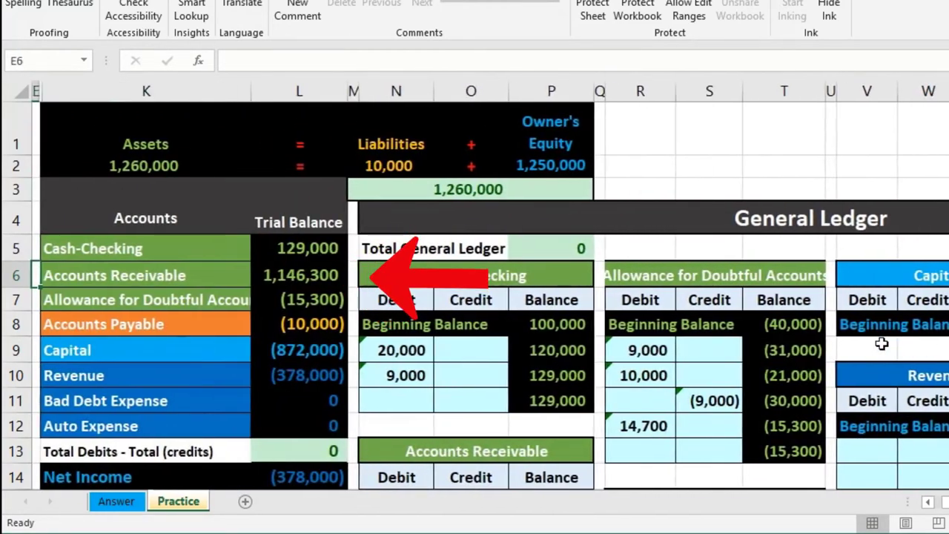
left_click(338, 285)
scroll(612, 370, "down", 3)
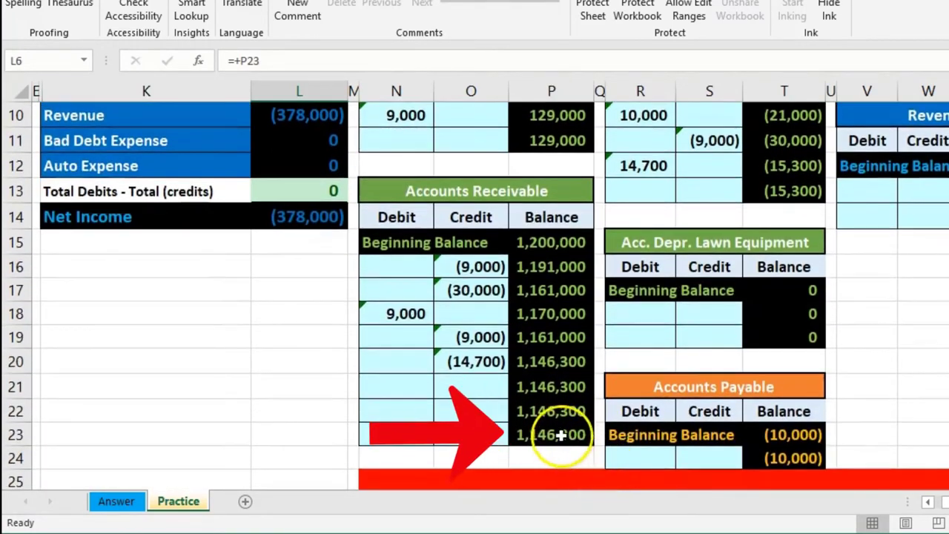
left_click(558, 434)
scroll(673, 445, "up", 3)
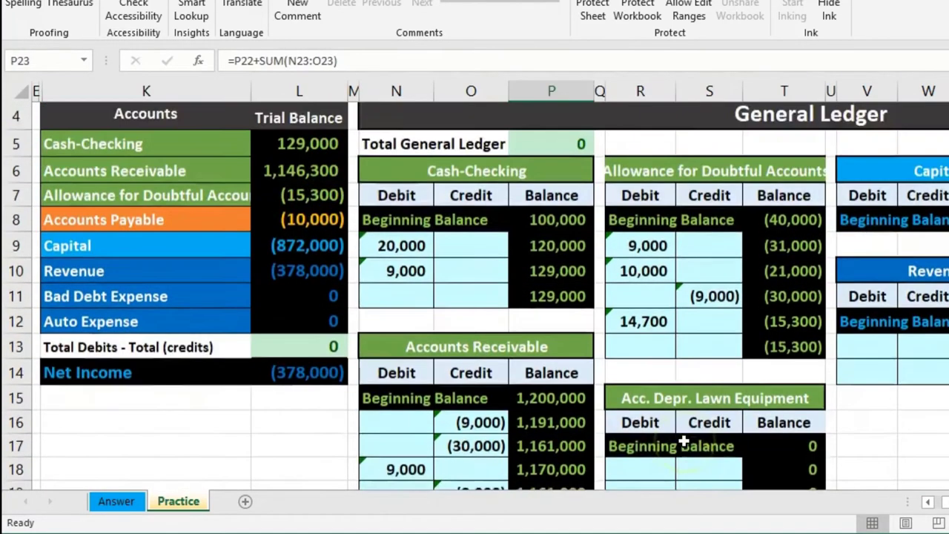
Step: Enter 2% for the < 30 column and 4% for the 30-60 column as the percents estimated to be uncollectable
scroll(489, 297, "right", 10)
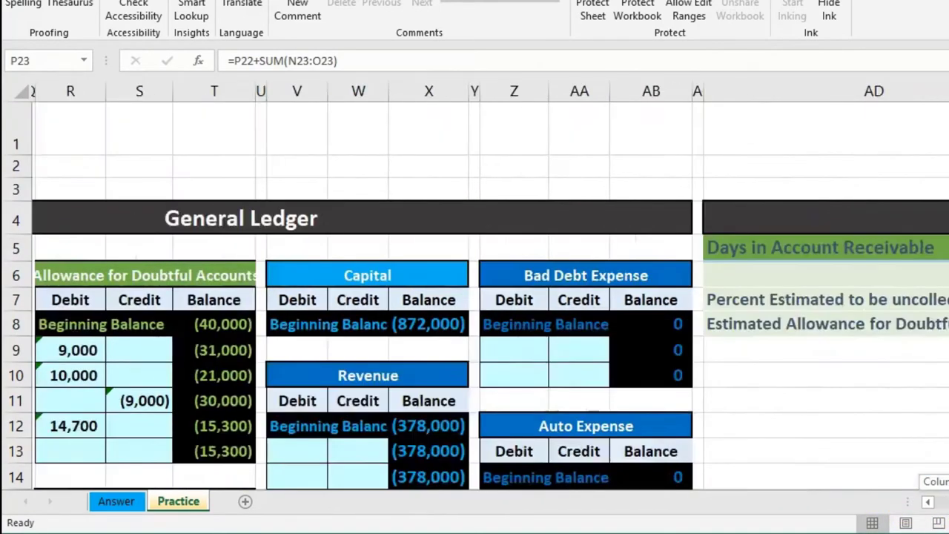
left_click(663, 407)
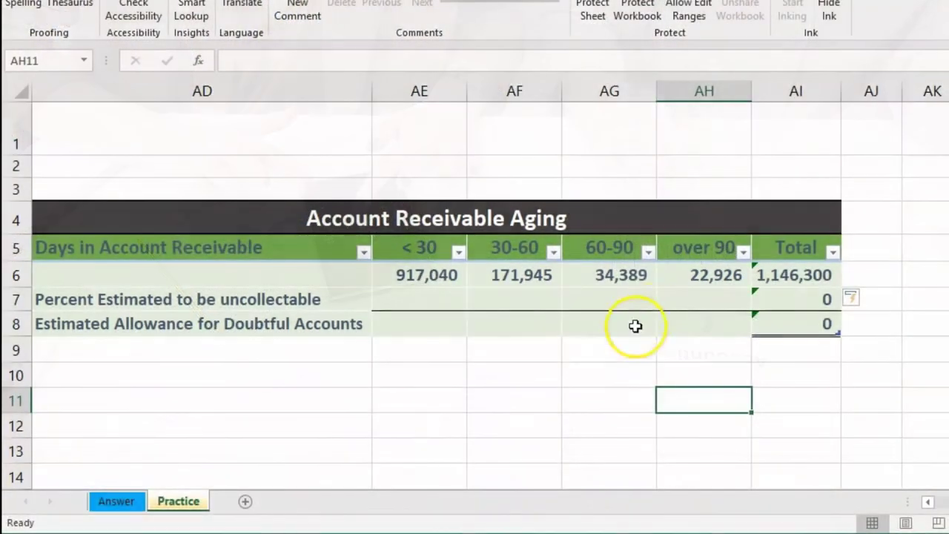
left_click(685, 299)
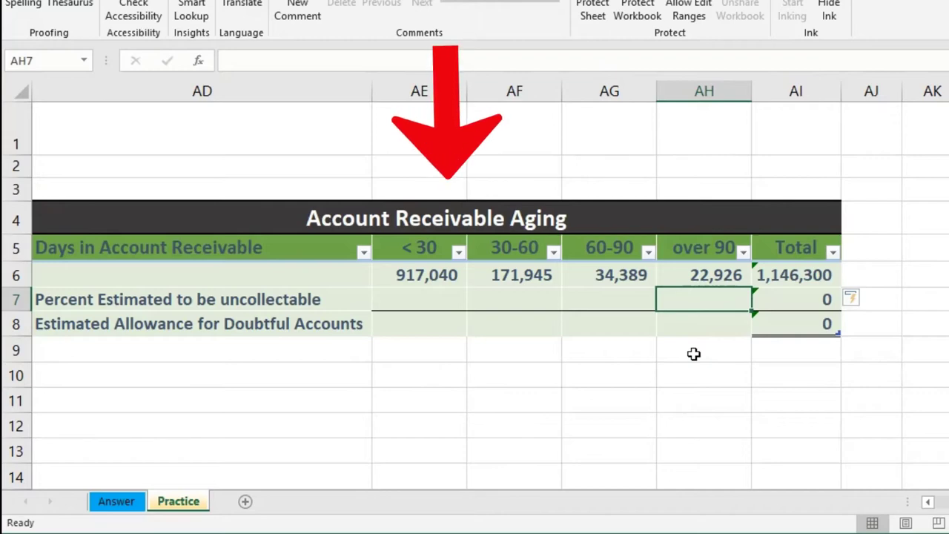
left_click(437, 297)
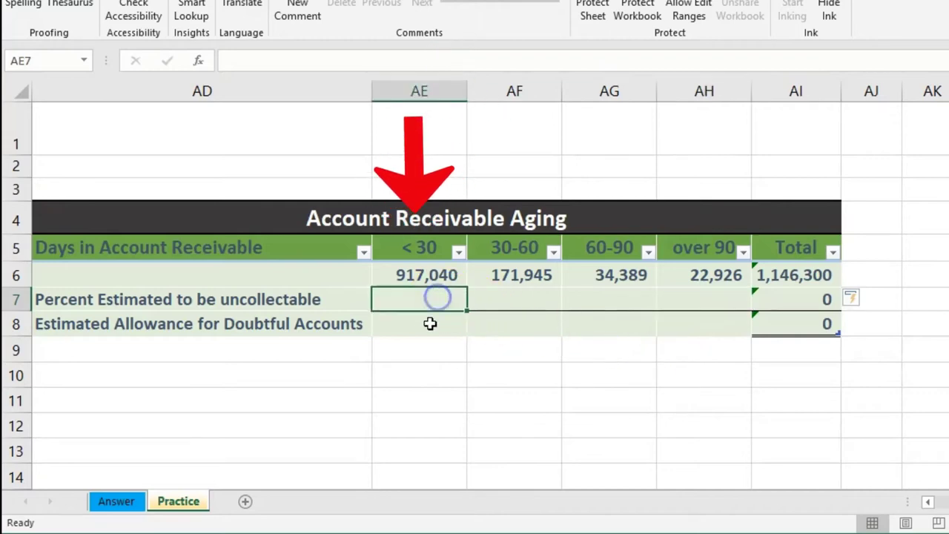
type("2%")
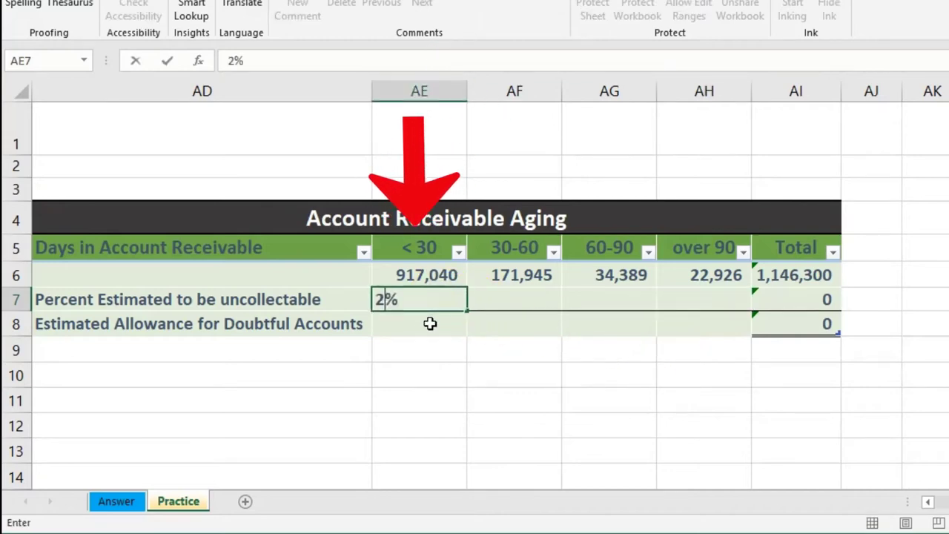
key("Tab")
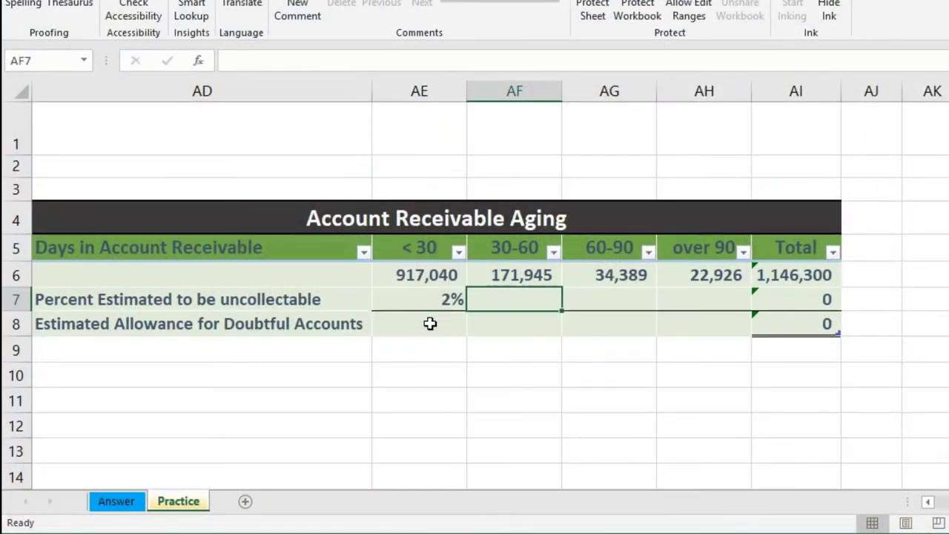
type("4%")
key("Tab")
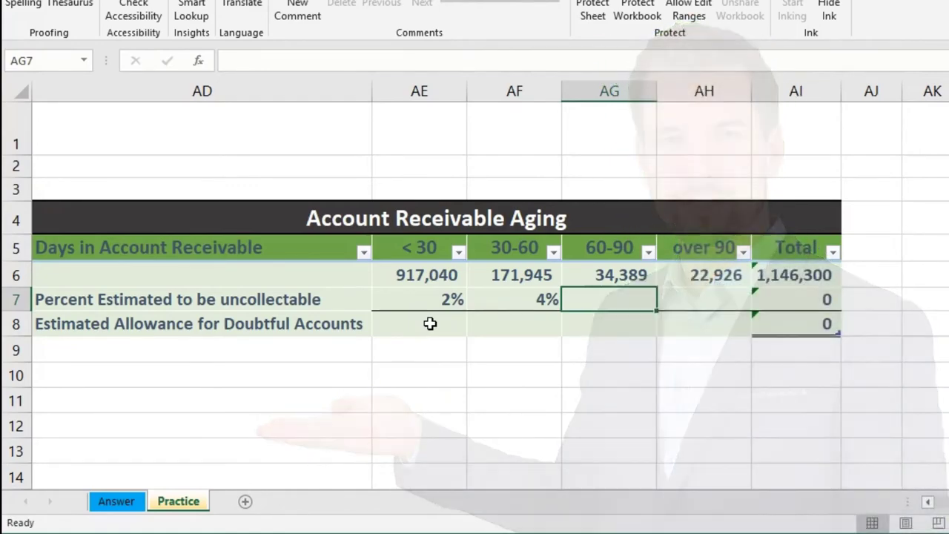
Step: Enter uncollectable percents of 10% for the 60-90 column and 95% for the over 90 column
type("4")
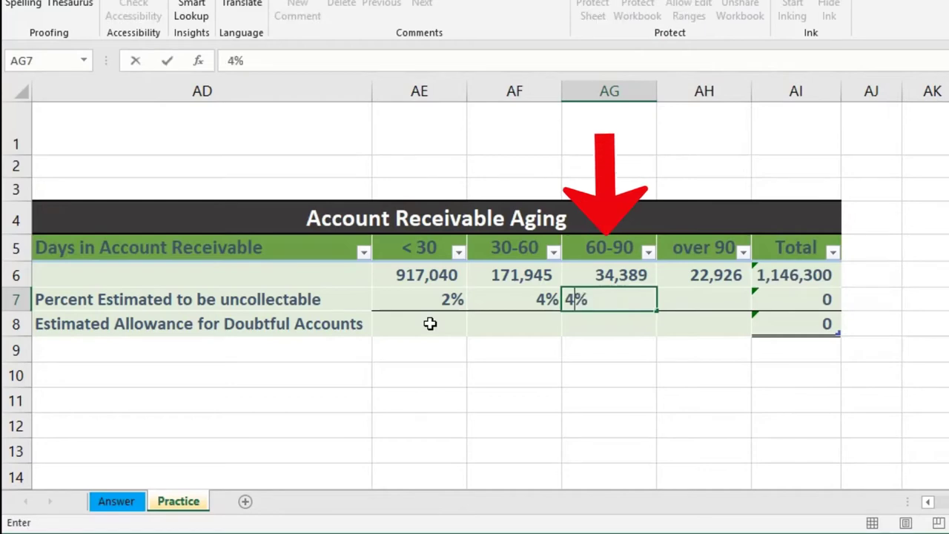
type("0")
key("Tab")
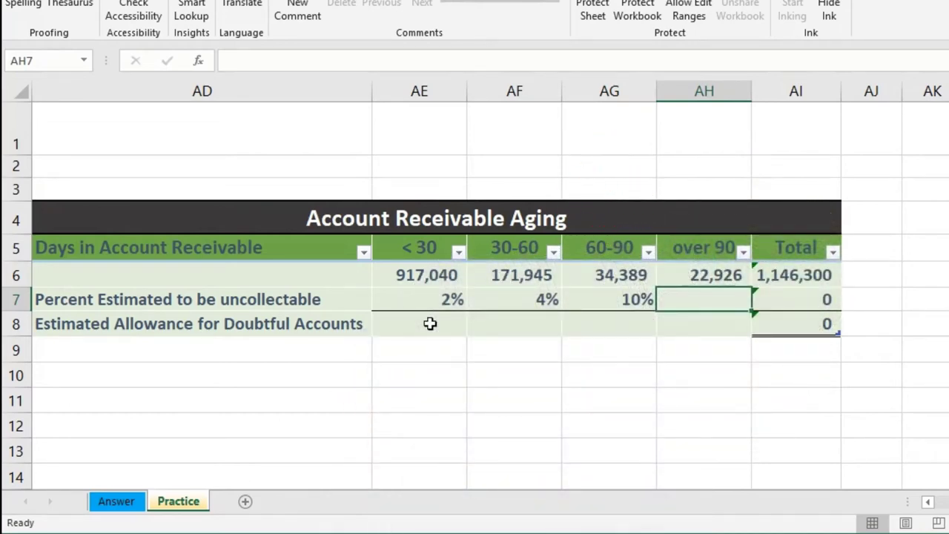
type("95")
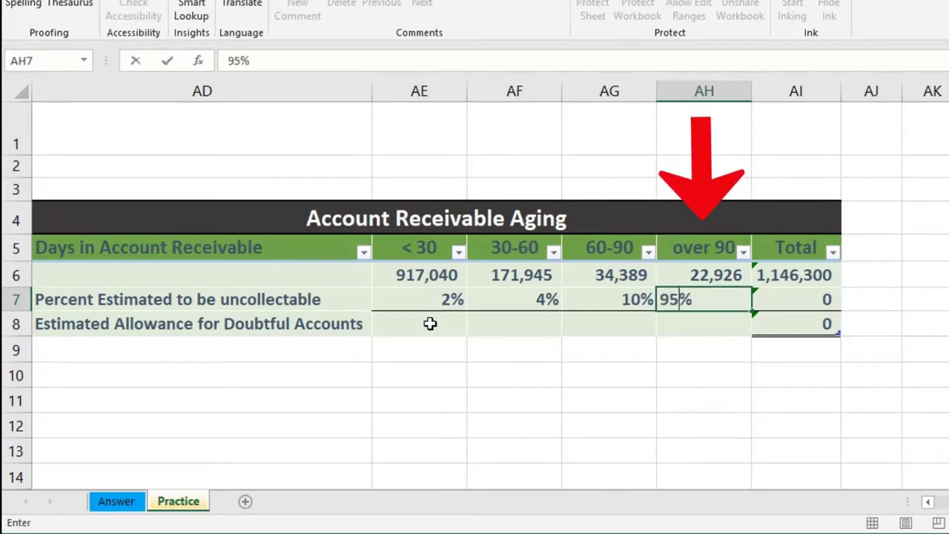
Step: Calculate the < 30 estimated allowance in AE8 by multiplying its receivables by its uncollectable percent with =AE6*AE7
left_click(430, 323)
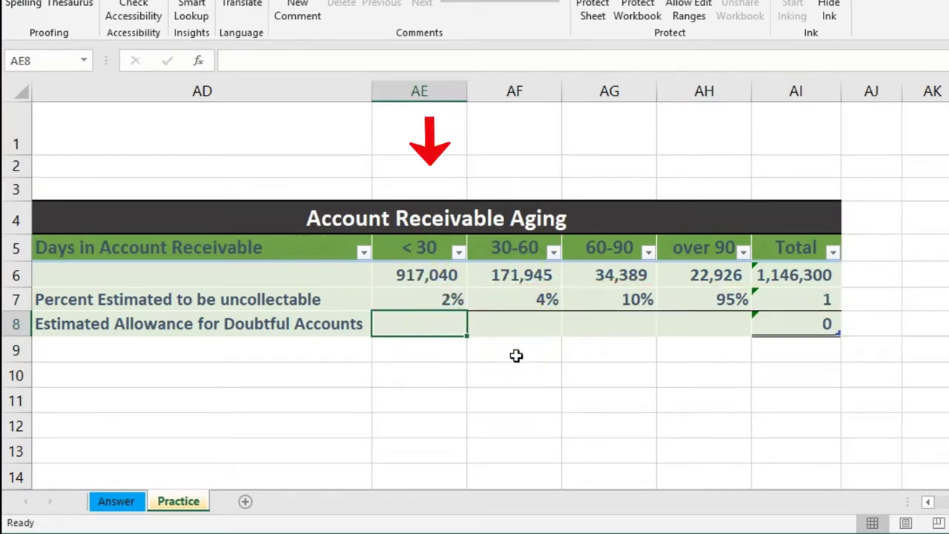
type("=")
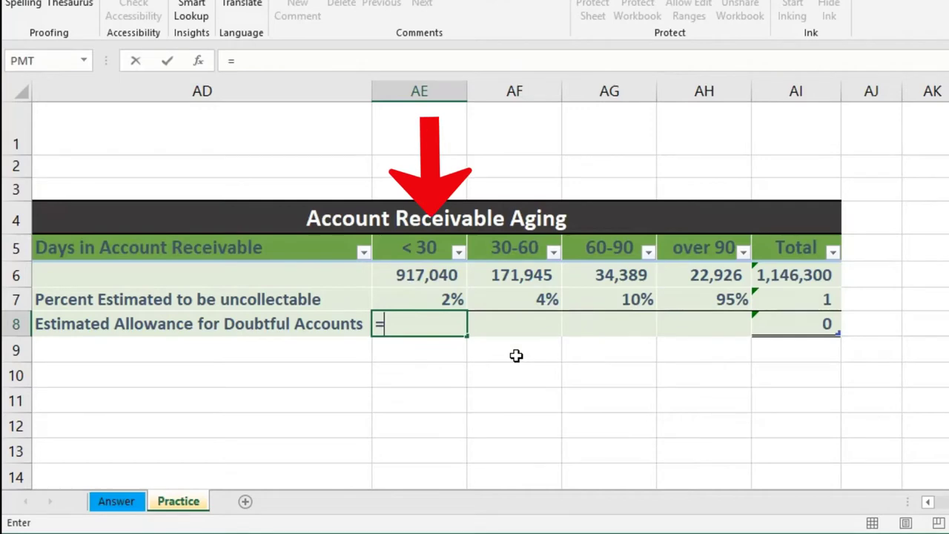
left_click(446, 283)
type("*")
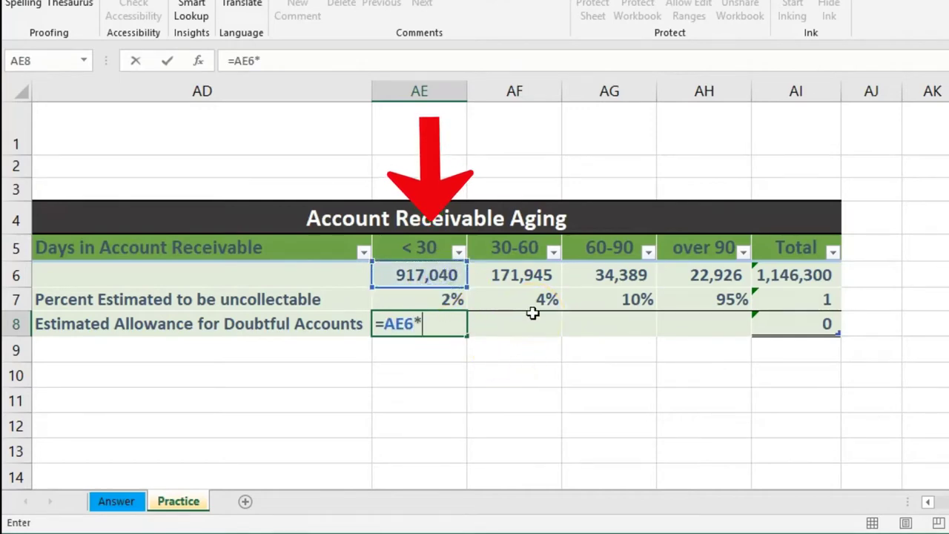
left_click(455, 299)
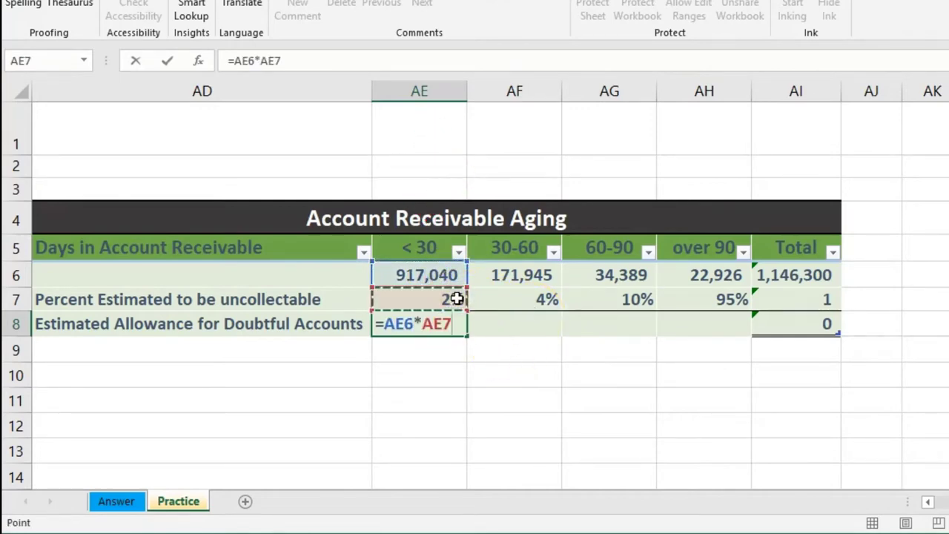
key("Tab")
Step: Calculate the 30-60 estimated allowance in AF8 with the formula =AF6*AF7
type("=")
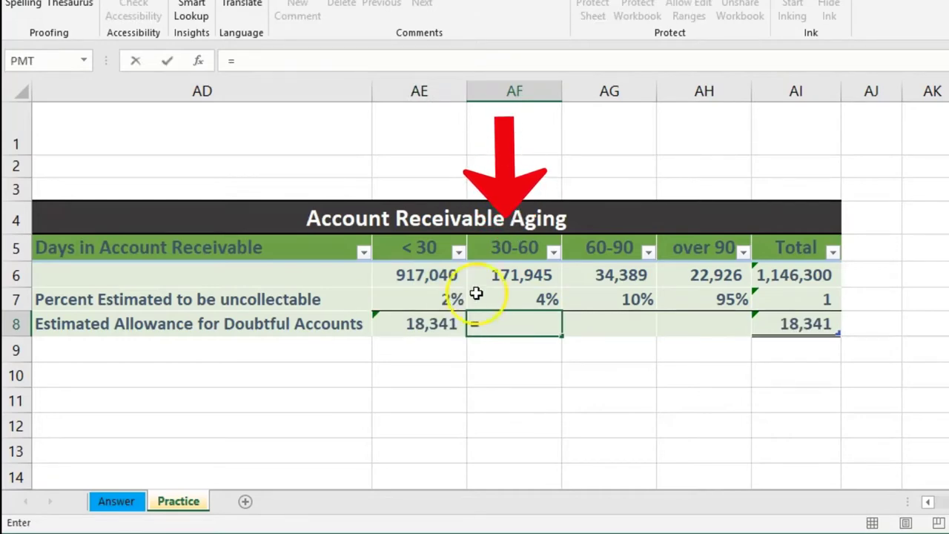
left_click(510, 275)
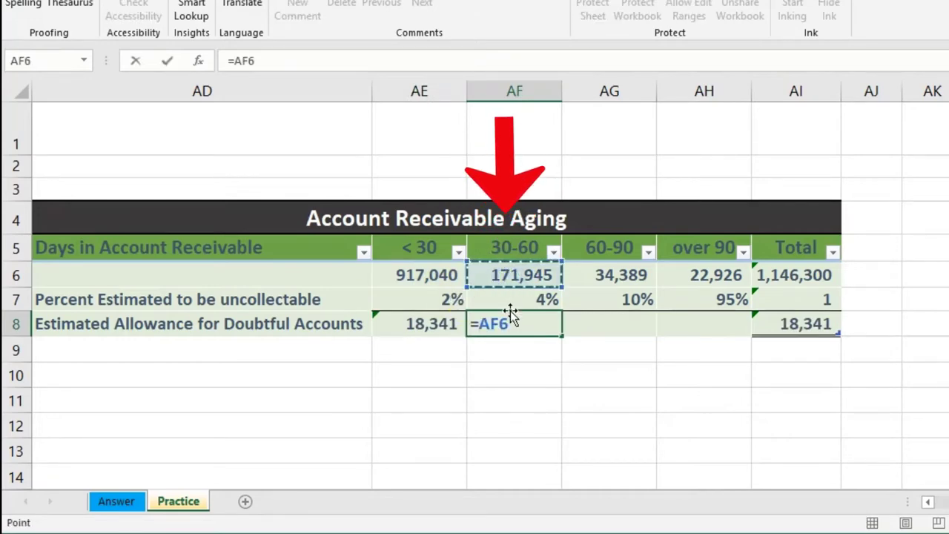
type("*")
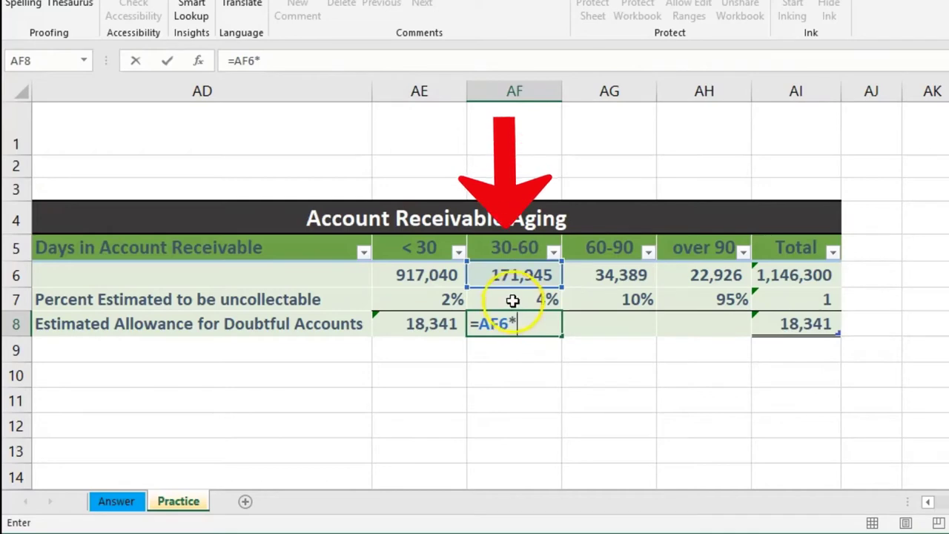
left_click(512, 301)
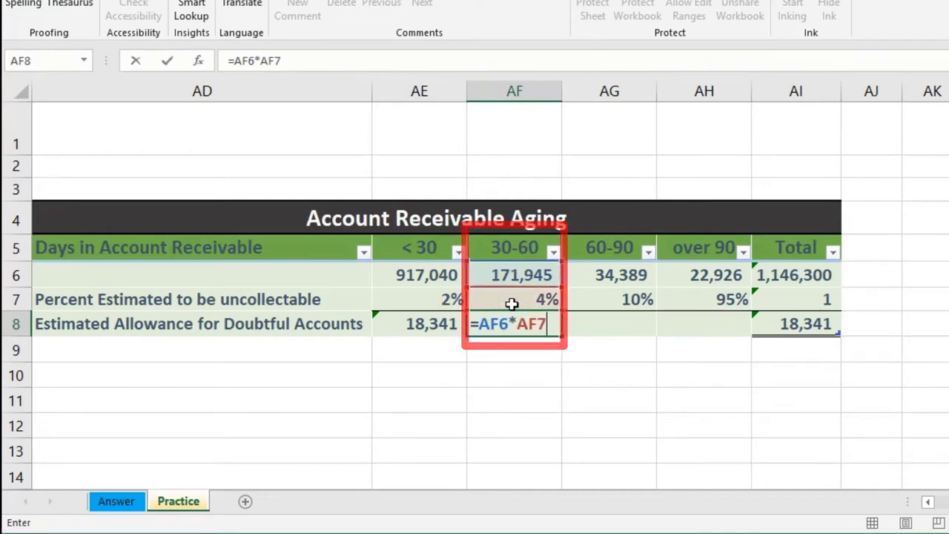
key("Tab")
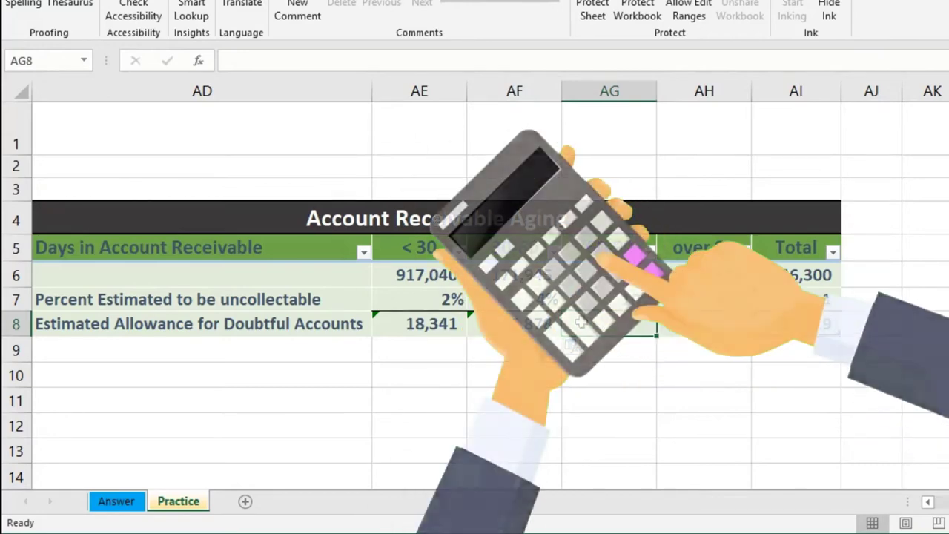
Step: Calculate the 60-90 estimated allowance in AG8 with the formula =AG6*AG7
type("=")
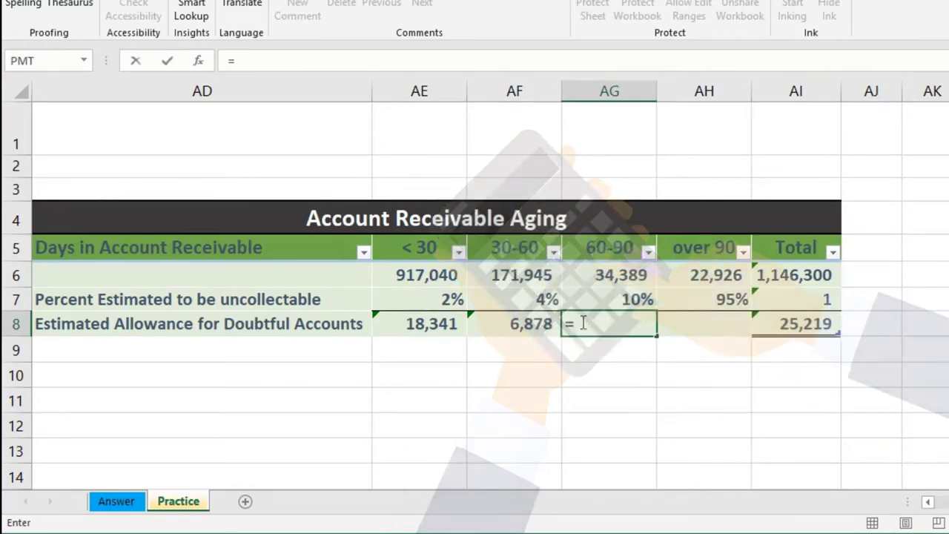
left_click(591, 271)
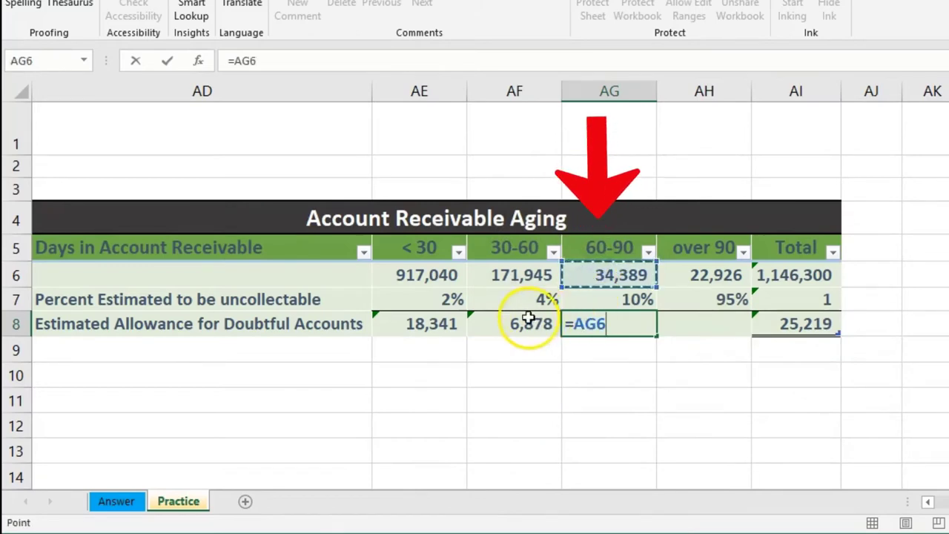
type("*")
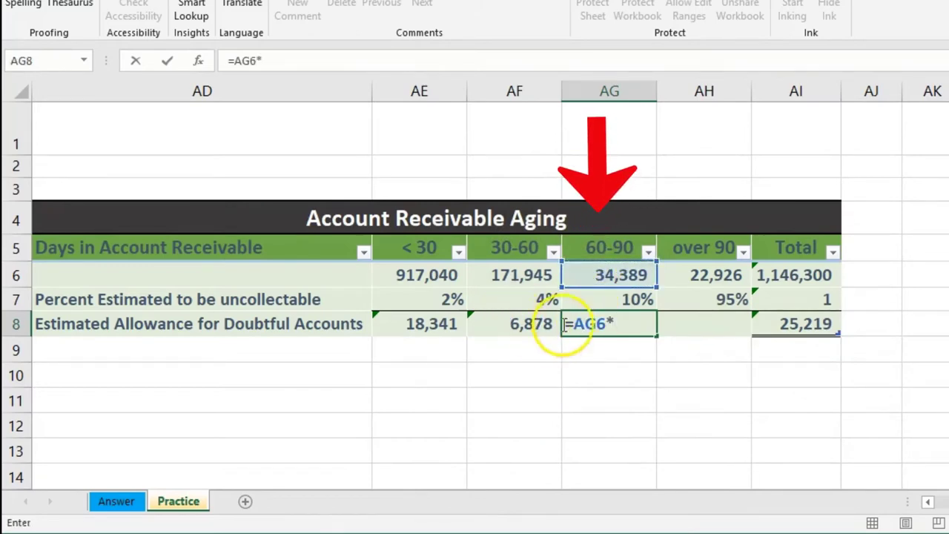
left_click(573, 300)
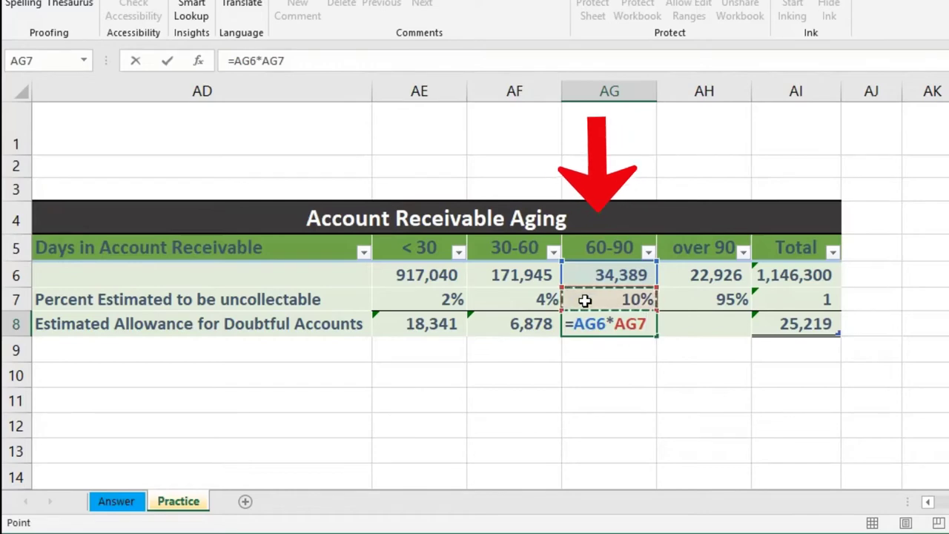
key("Tab")
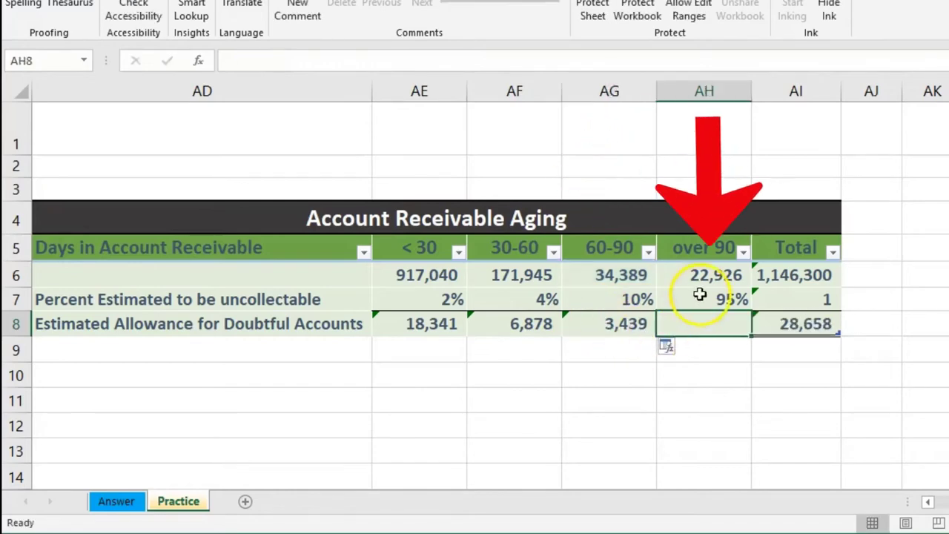
Step: Calculate the over 90 estimated allowance in AH8 by multiplying its receivables amount by its uncollectable percent
type("=")
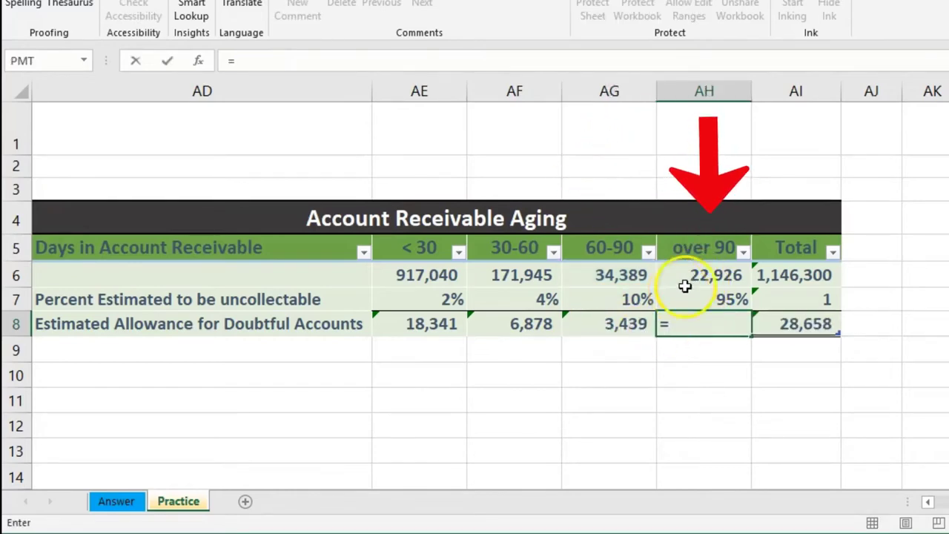
left_click(685, 285)
type("*")
left_click(718, 300)
key("Return")
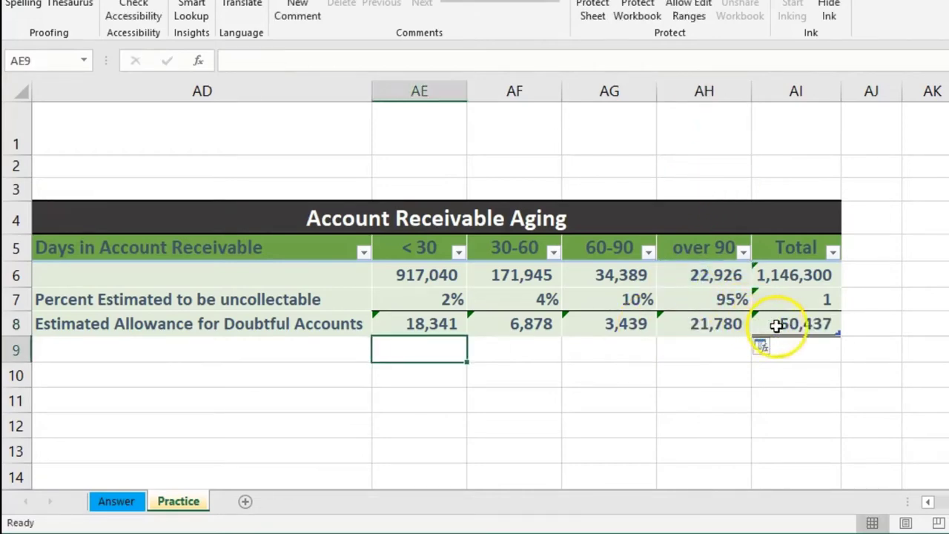
Step: Check the sum of the four estimated allowances against the row's total and compare it with total receivables
left_click_drag(434, 324, 662, 324)
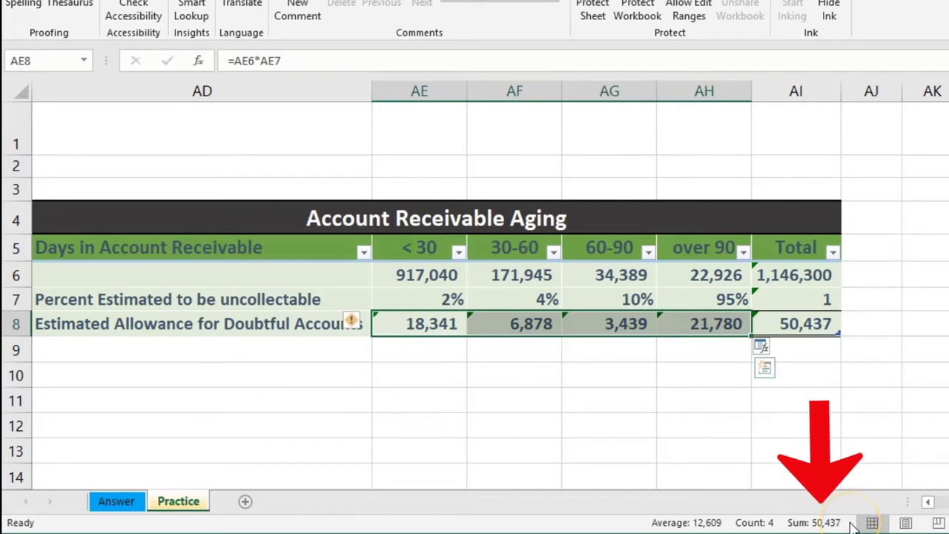
left_click(815, 324)
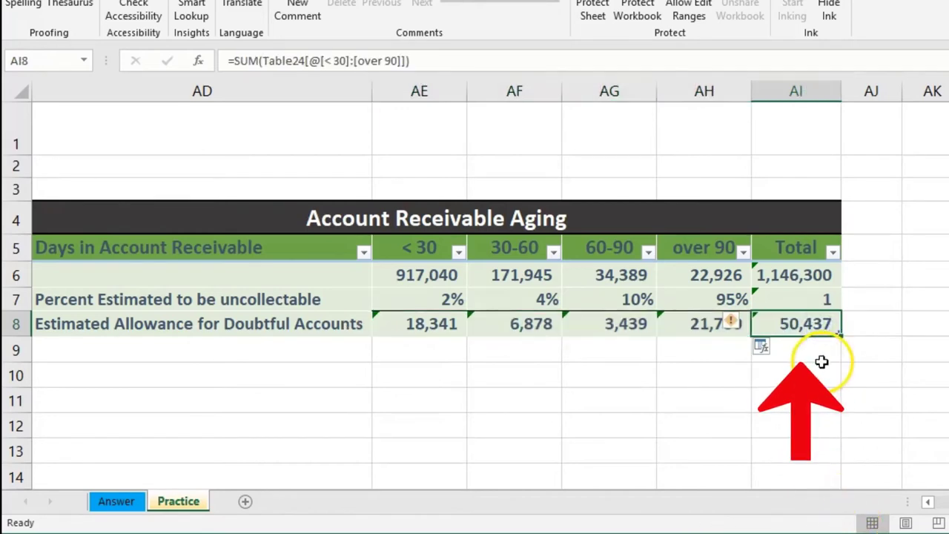
left_click(815, 276)
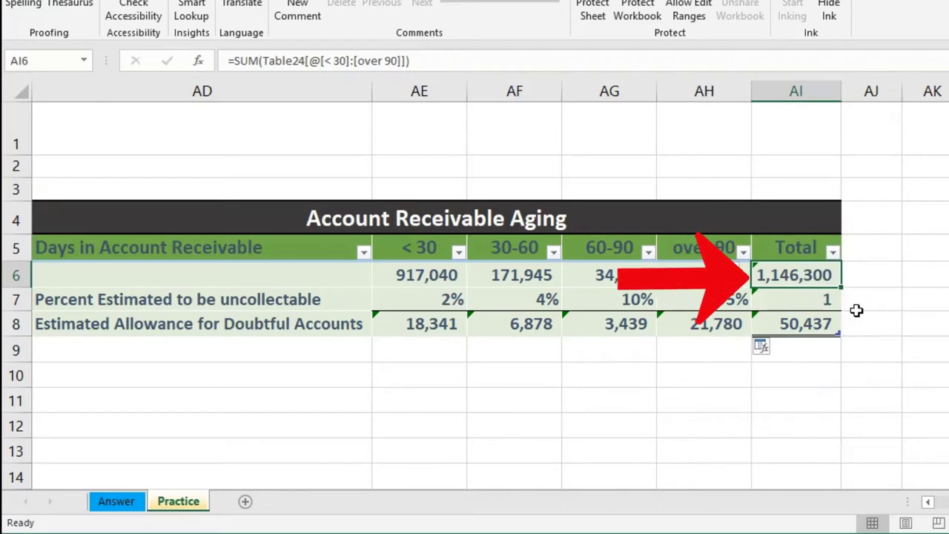
left_click(827, 326)
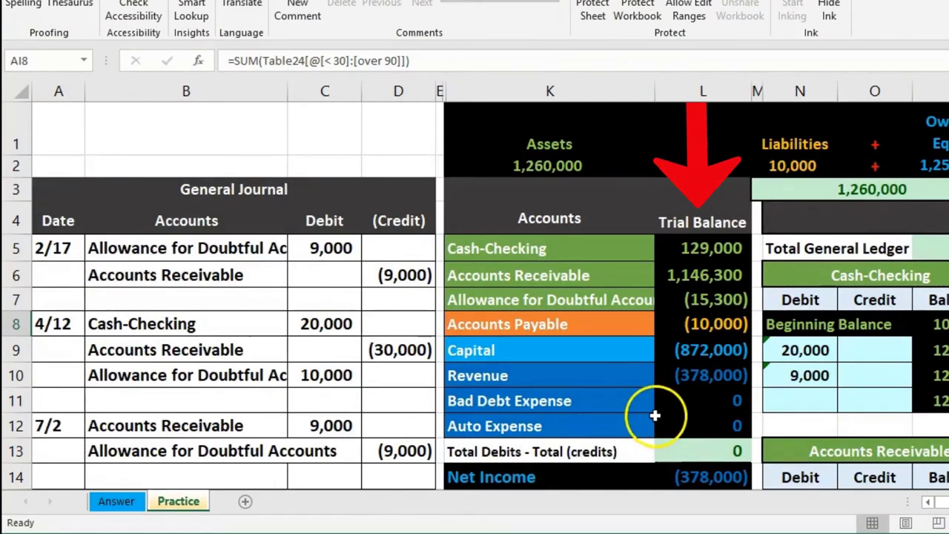
Step: Review the balances of Allowance for Doubtful Accounts and Accounts Receivable in the trial balance
left_click(655, 415)
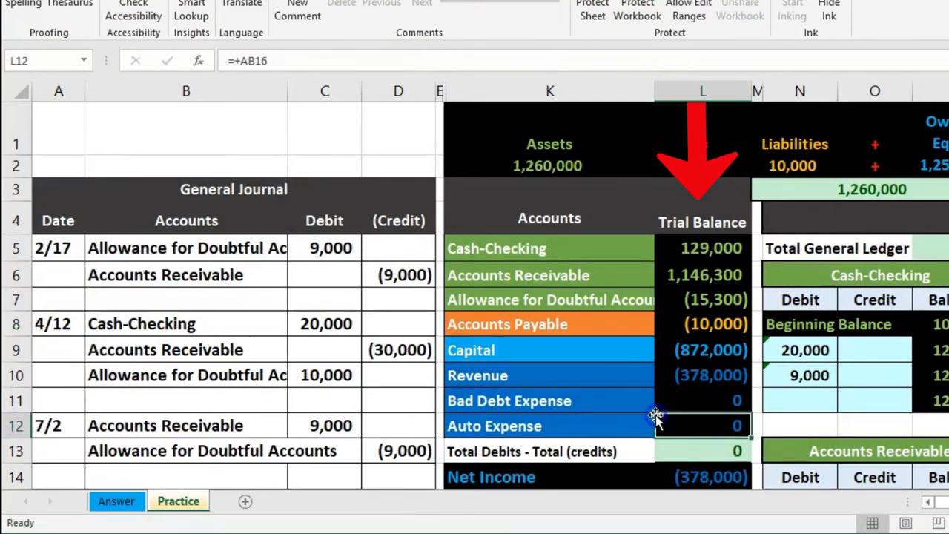
left_click(678, 300)
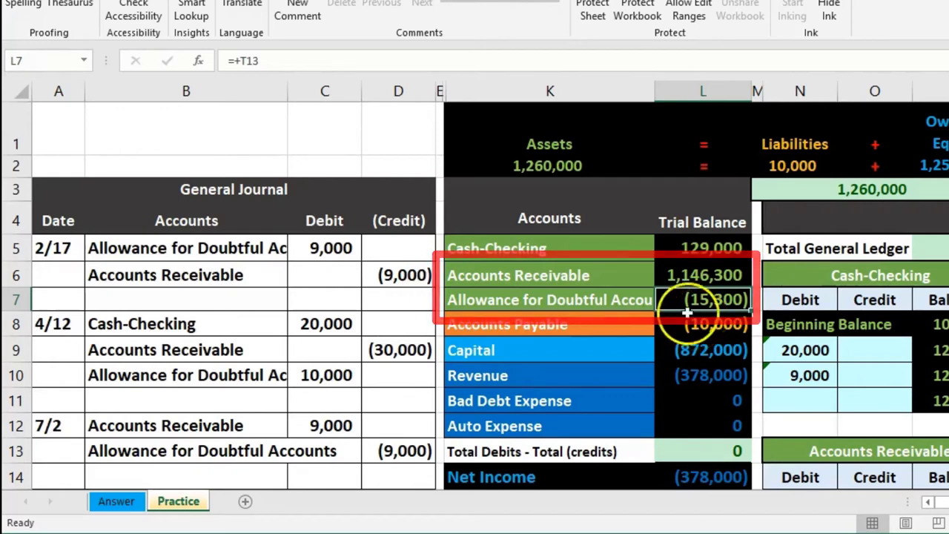
left_click(674, 274)
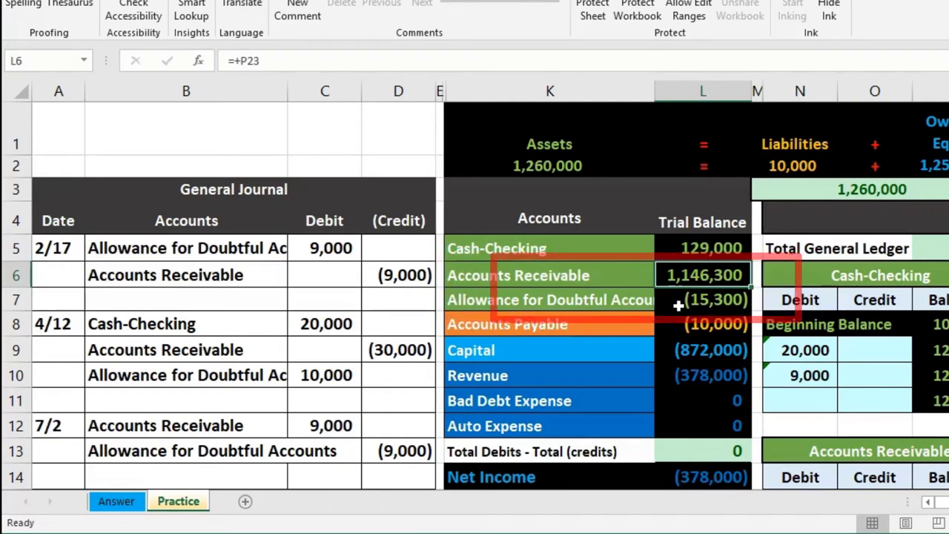
left_click(677, 299)
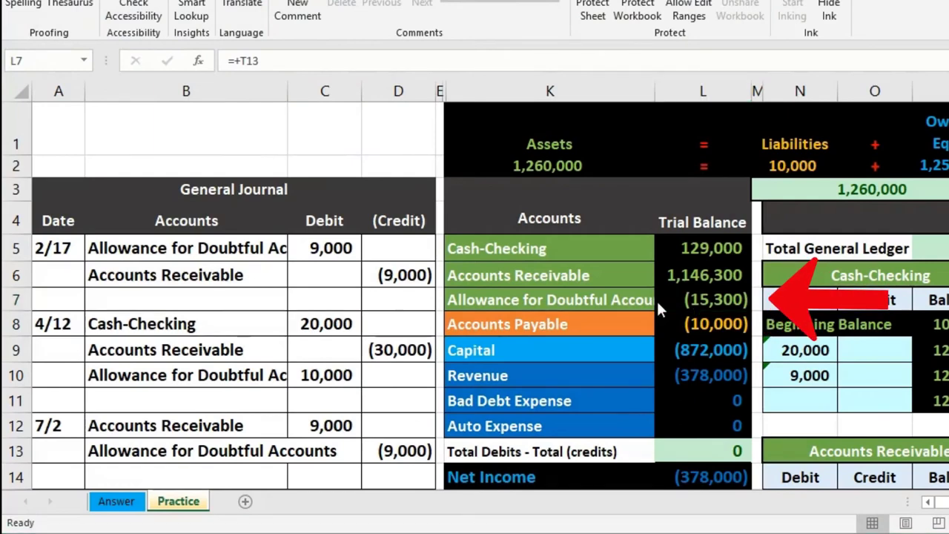
Step: Switch to Calculator beside the trial balance and subtract the 15,300 existing allowance from the 50,437 estimated allowance
key("XF86Calculator")
left_click_drag(191, 144, 886, 211)
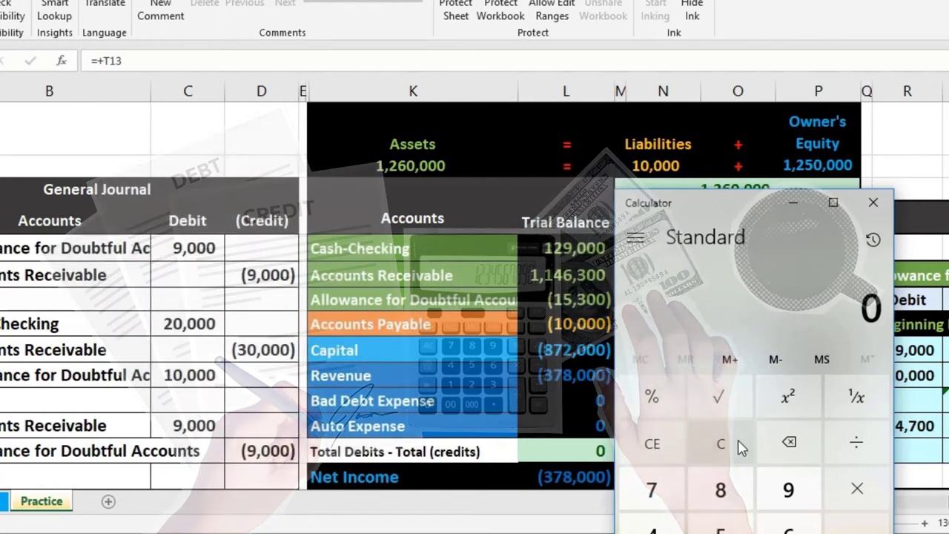
type("50437")
key("minus")
type("15300")
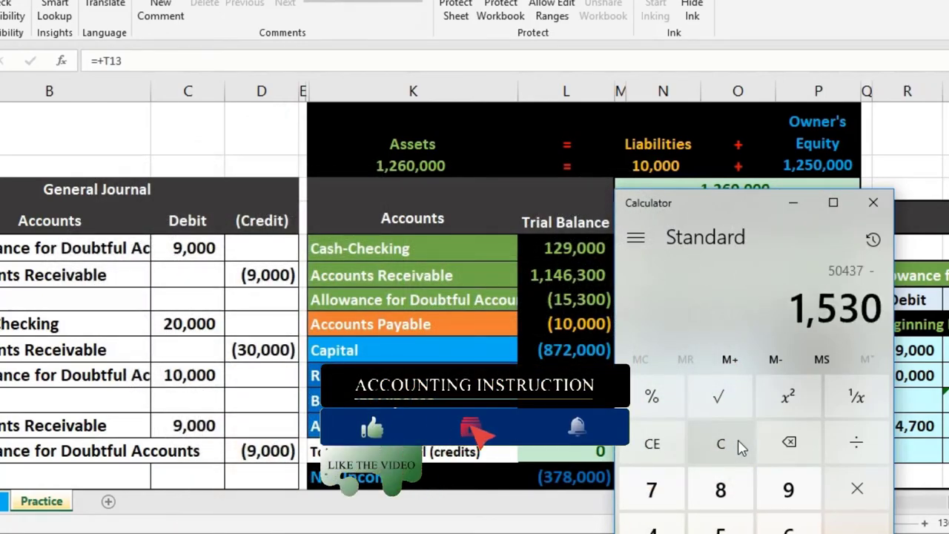
key("Return")
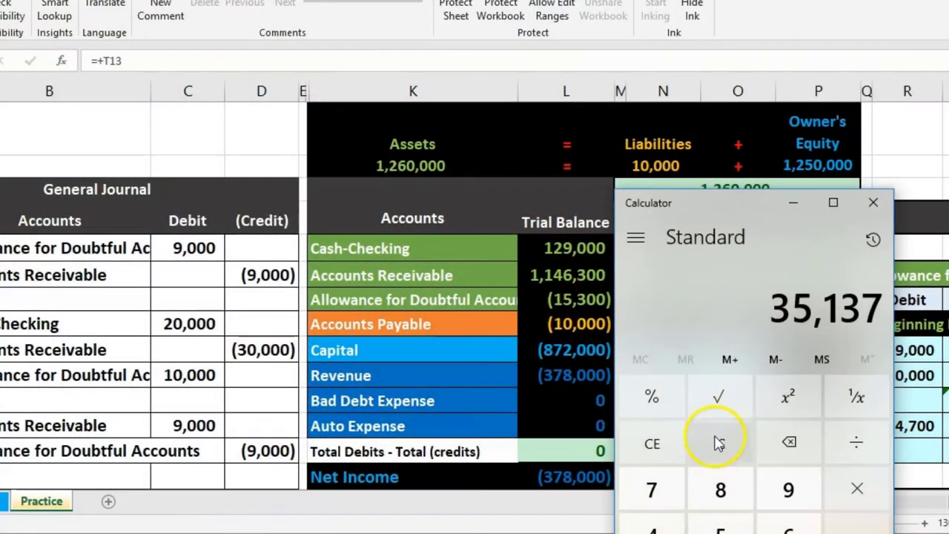
Step: Clear the calculator and add the 15,300 allowance balance to the 50,437 estimate for comparison
left_click(716, 442)
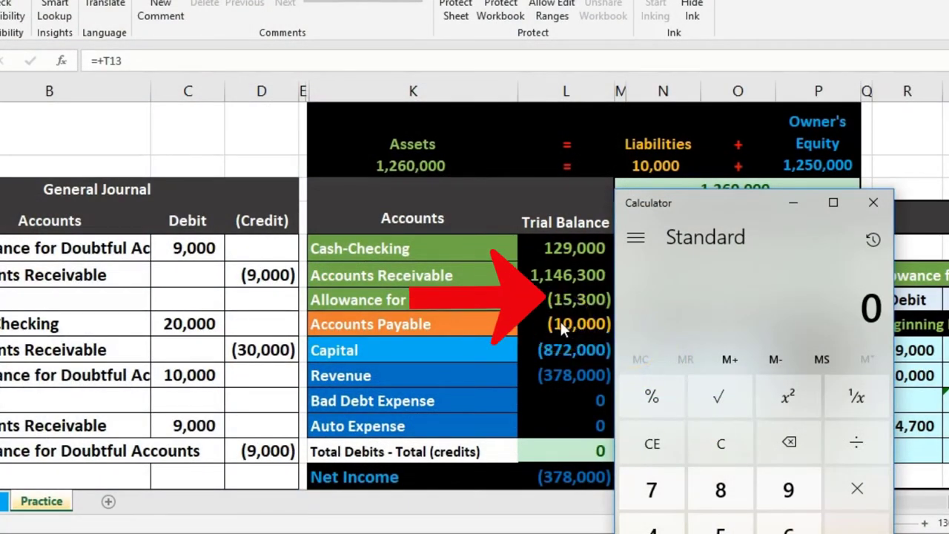
type("15300")
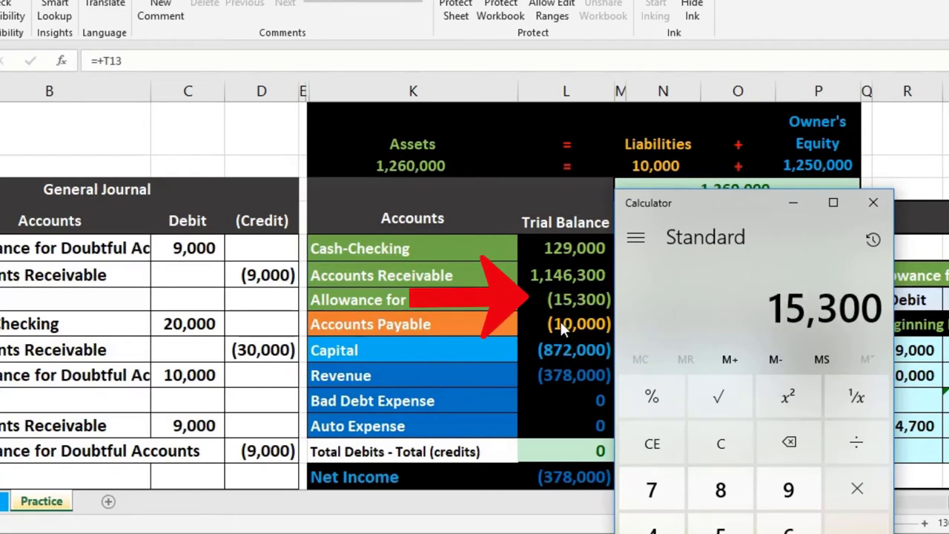
key("plus")
type("50437")
key("Return")
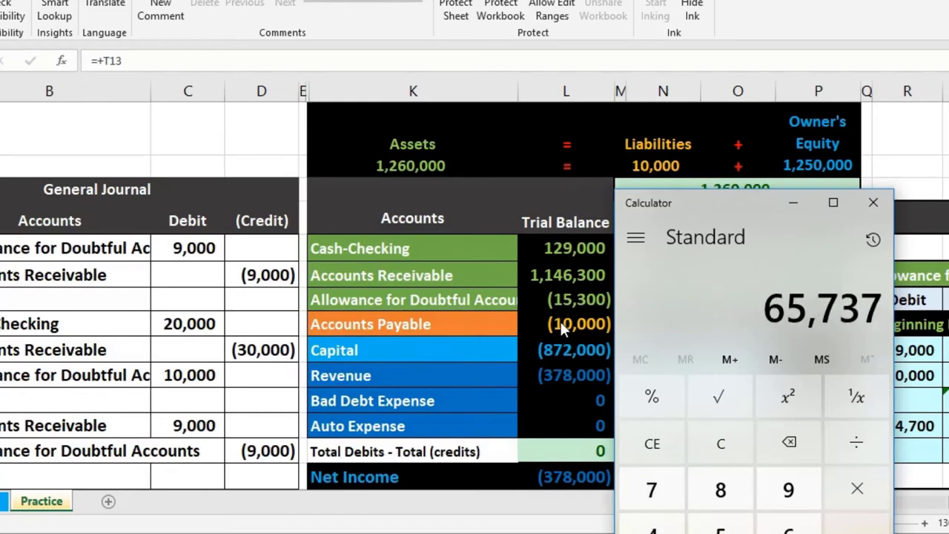
Step: Clear the sum, recompute the needed adjustment as 50437 minus 15300, and shift the calculator slightly away from the trial balance
left_click(774, 356)
left_click(744, 445)
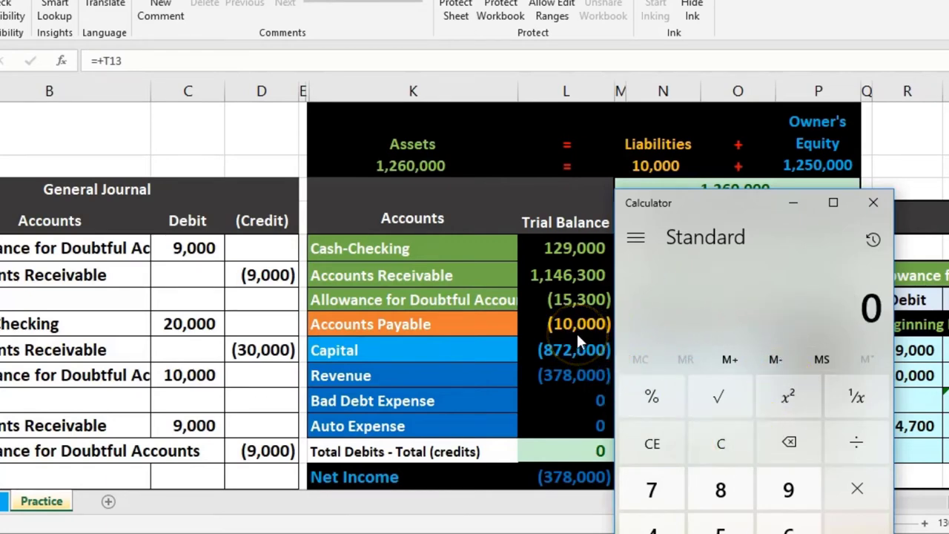
type("50437")
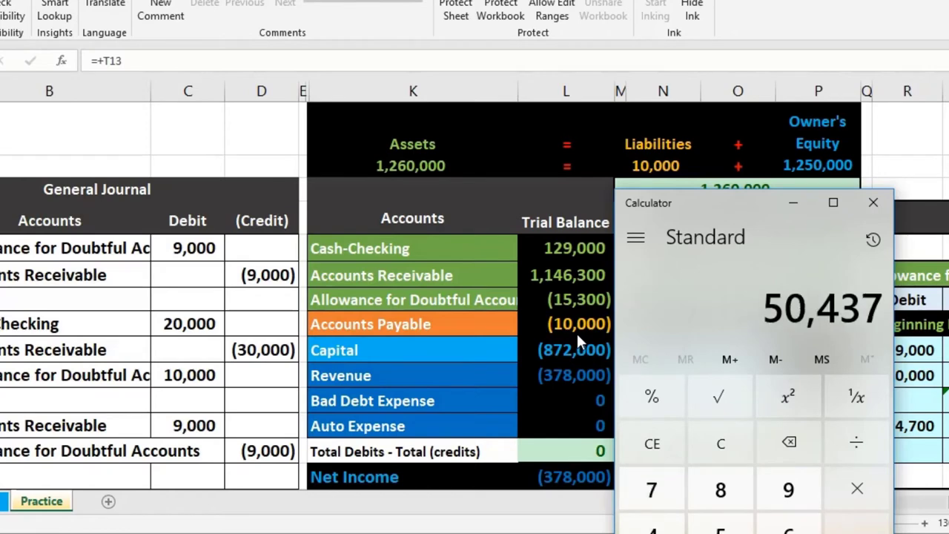
type("-15300")
key("Return")
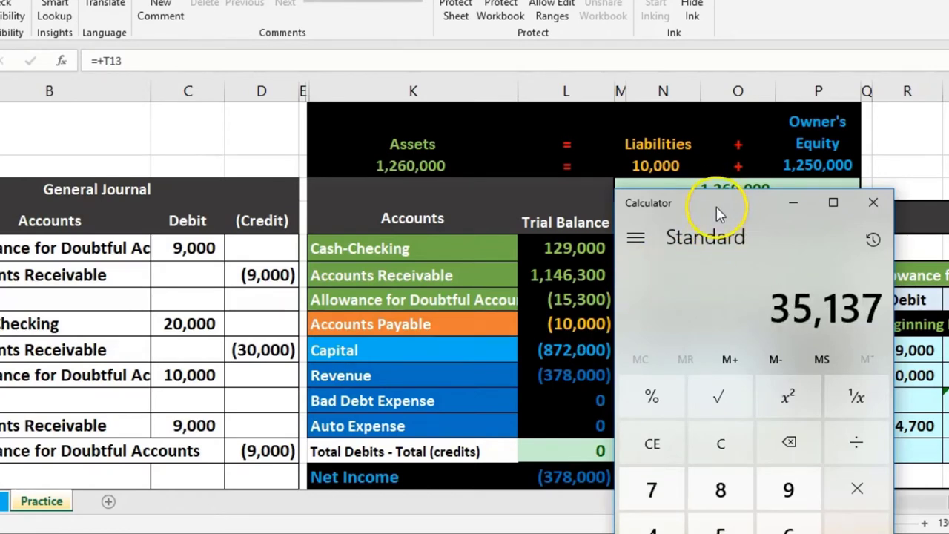
left_click_drag(717, 210, 732, 204)
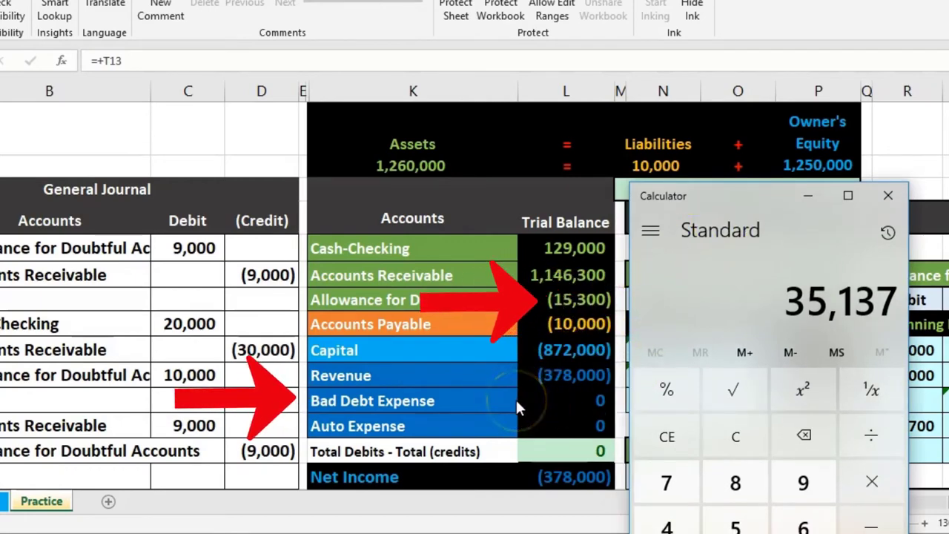
Step: Back in the Excel sheet, copy the Bad Debt Expense account name from the trial balance into B21 as values only
left_click(178, 338)
scroll(170, 335, "down", 4)
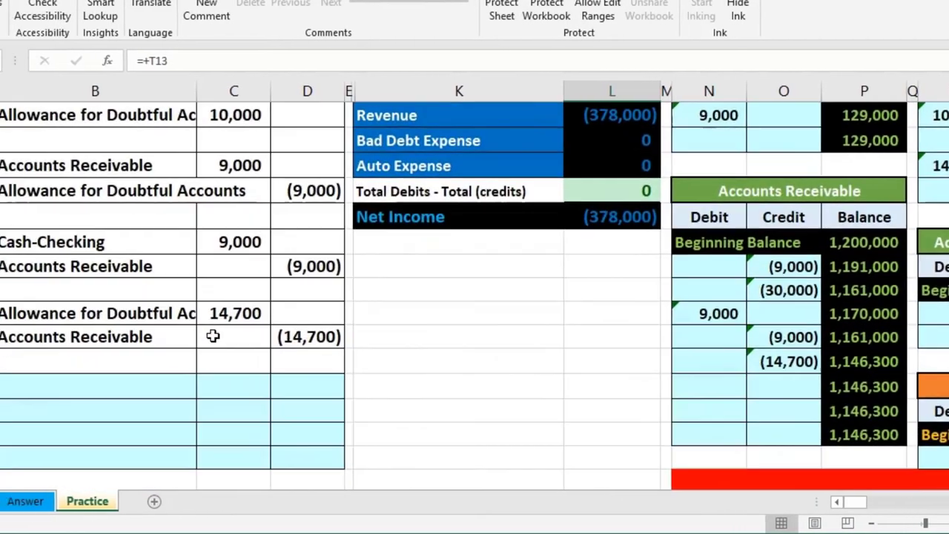
left_click(414, 140)
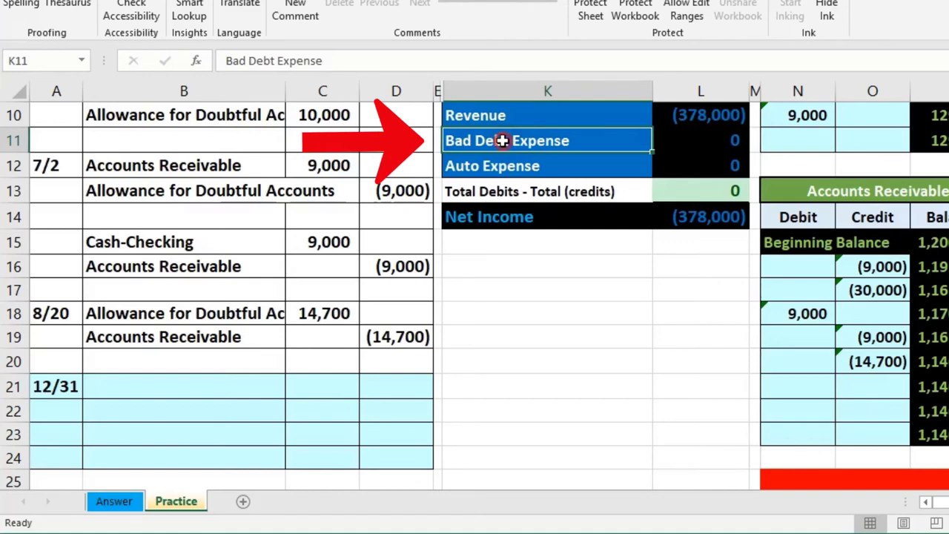
right_click(502, 140)
left_click(546, 177)
left_click(159, 383)
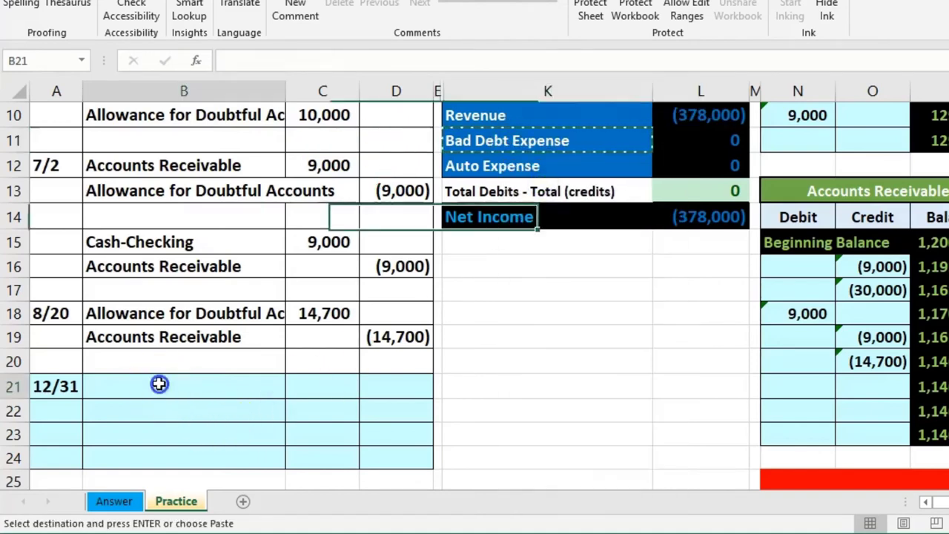
right_click(159, 384)
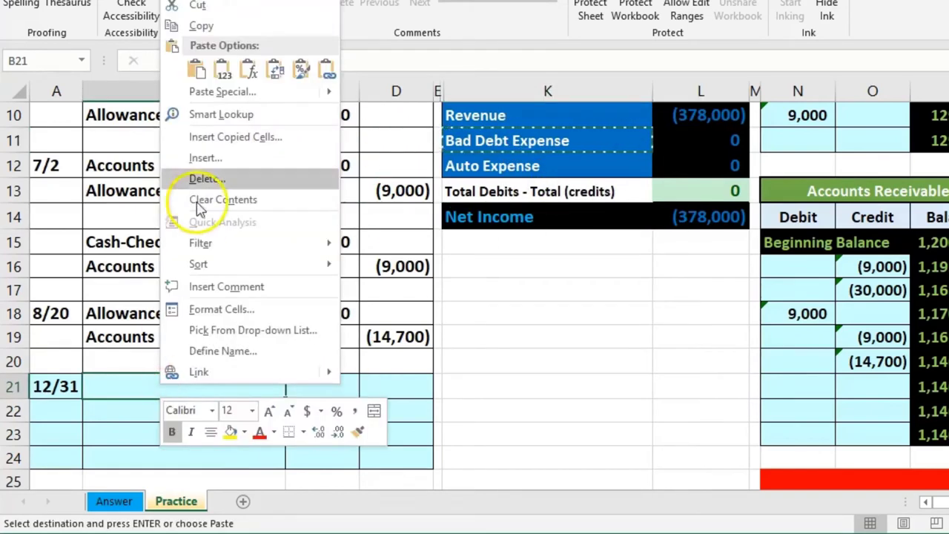
left_click(220, 71)
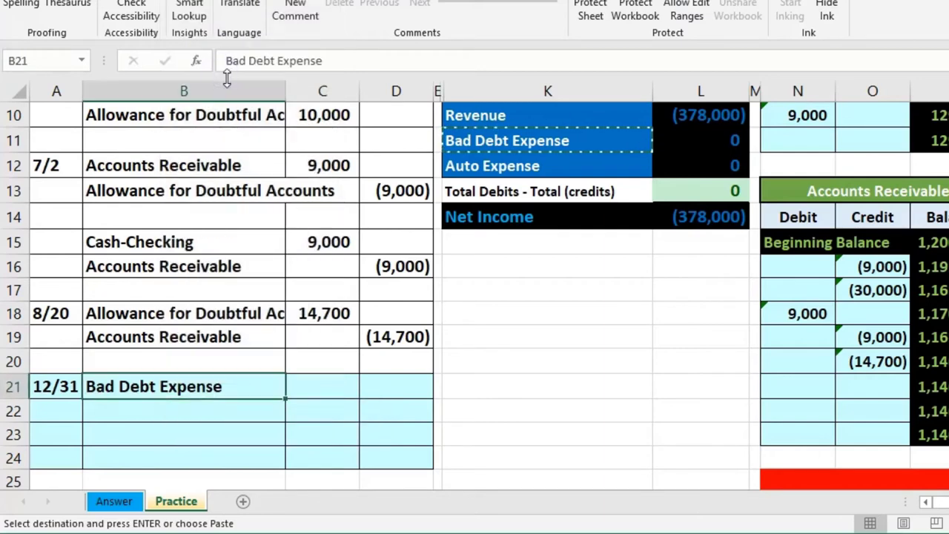
Step: Enter the Bad Debt Expense debit in C21 with a formula subtracting the 15,300 allowance balance from 50437
left_click(314, 383)
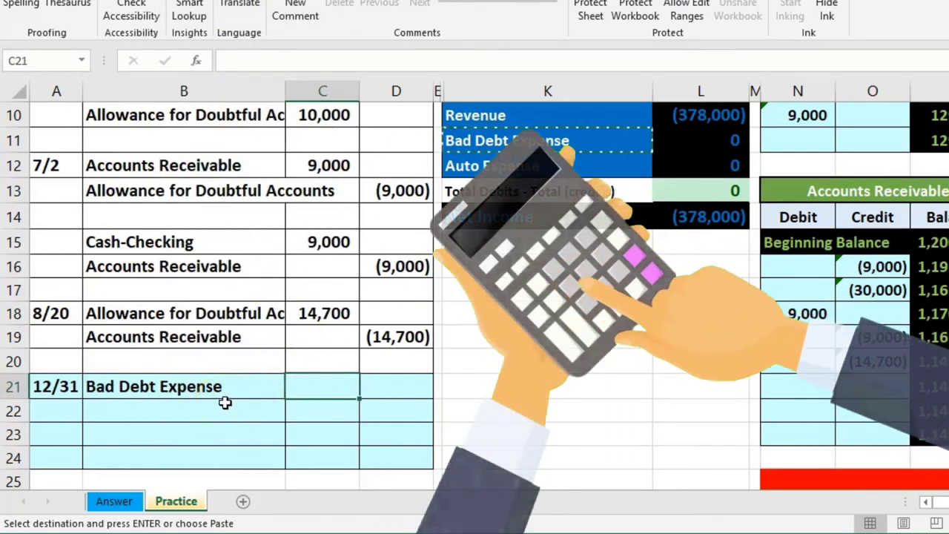
type("=")
scroll(225, 403, "up", 1)
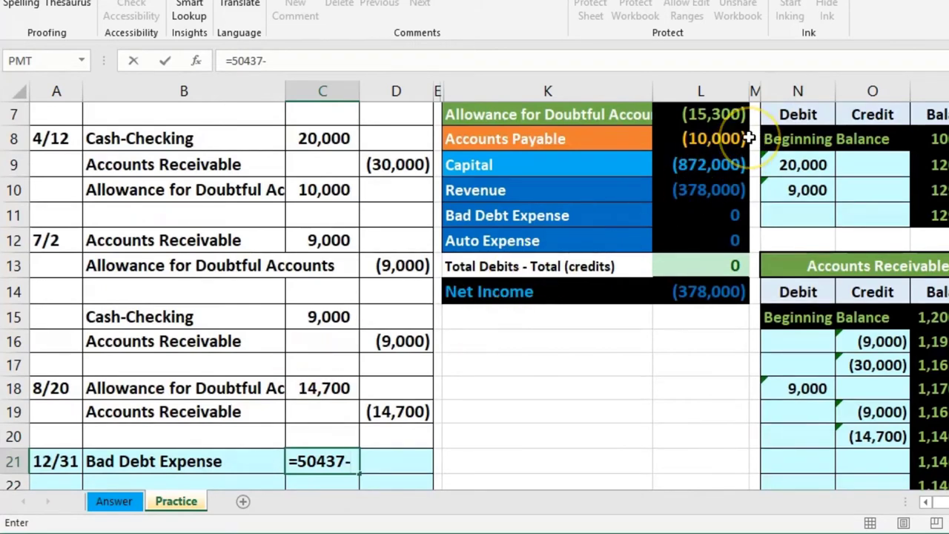
key("Return")
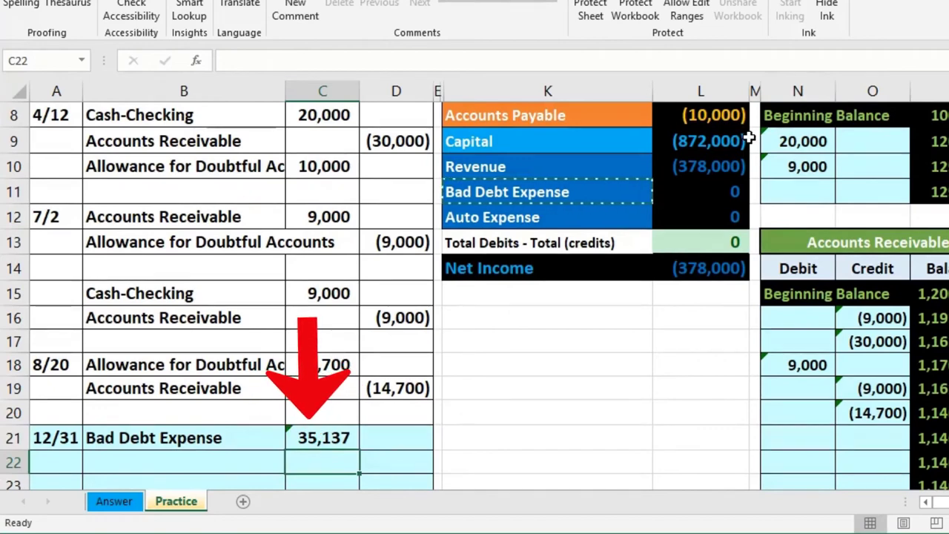
Step: Enter the matching credit in D22 as the negative of the debit in C21
key("Right")
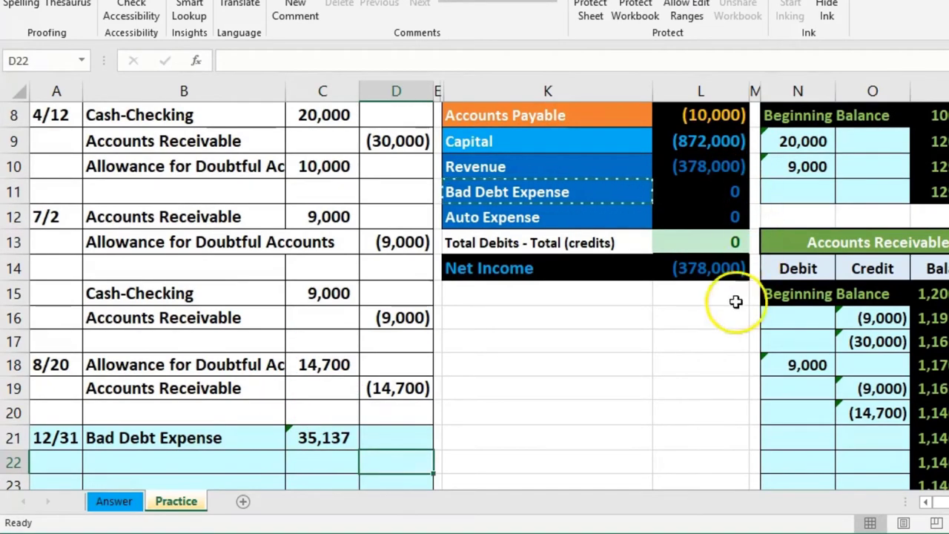
scroll(642, 339, "down", 1)
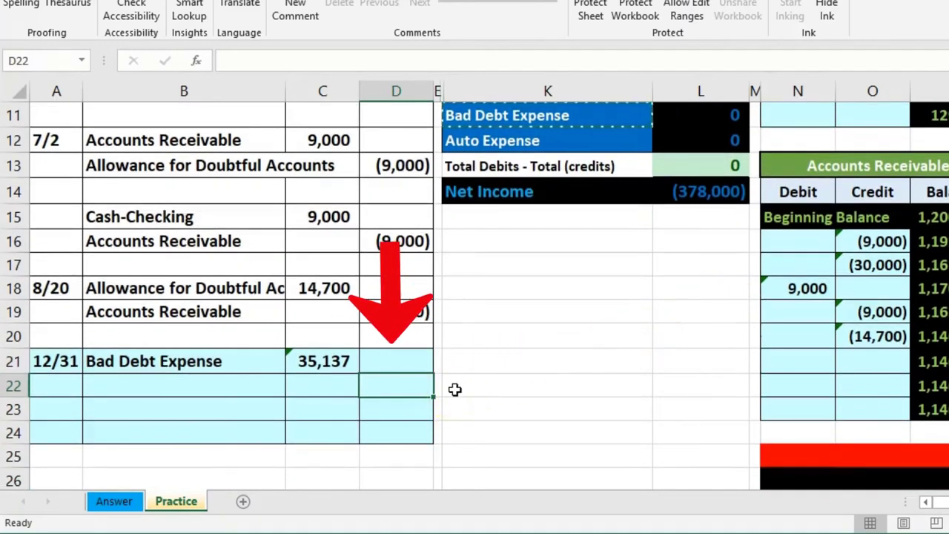
type("-")
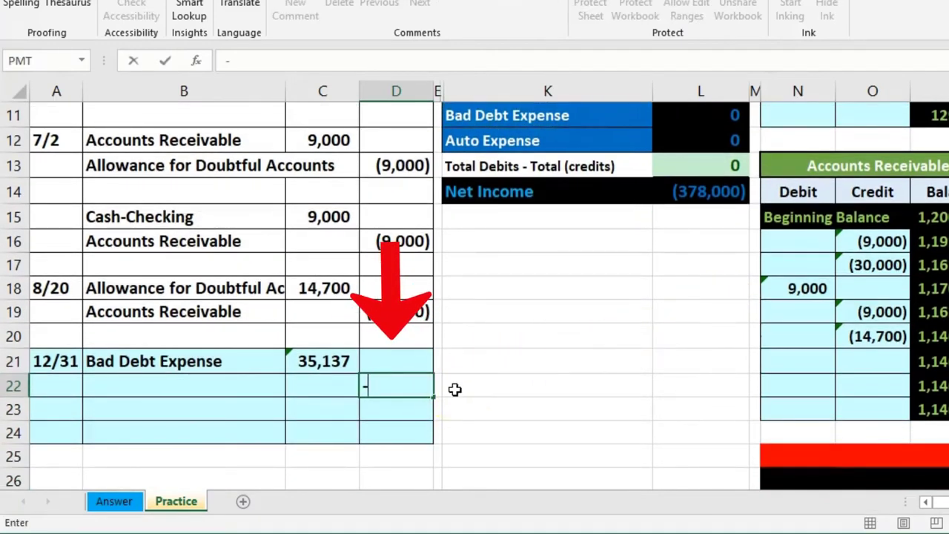
left_click(328, 363)
key("Return")
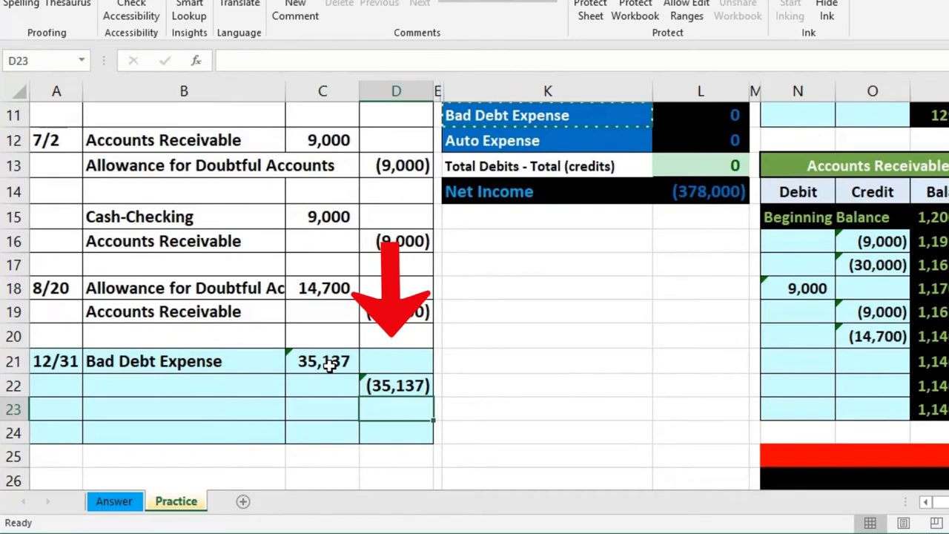
Step: Copy the Allowance for Doubtful Accounts name from K7 into B22 as values only
scroll(557, 405, "up", 2)
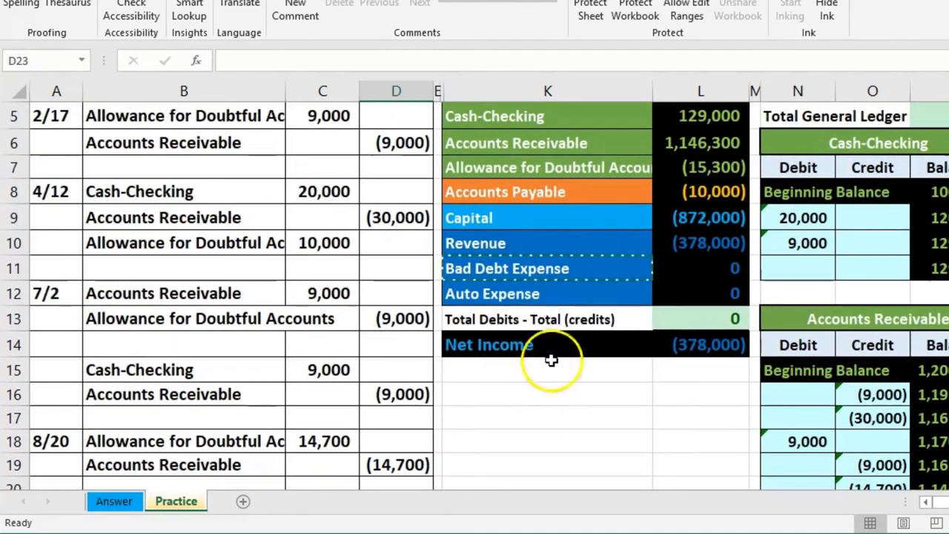
left_click(561, 172)
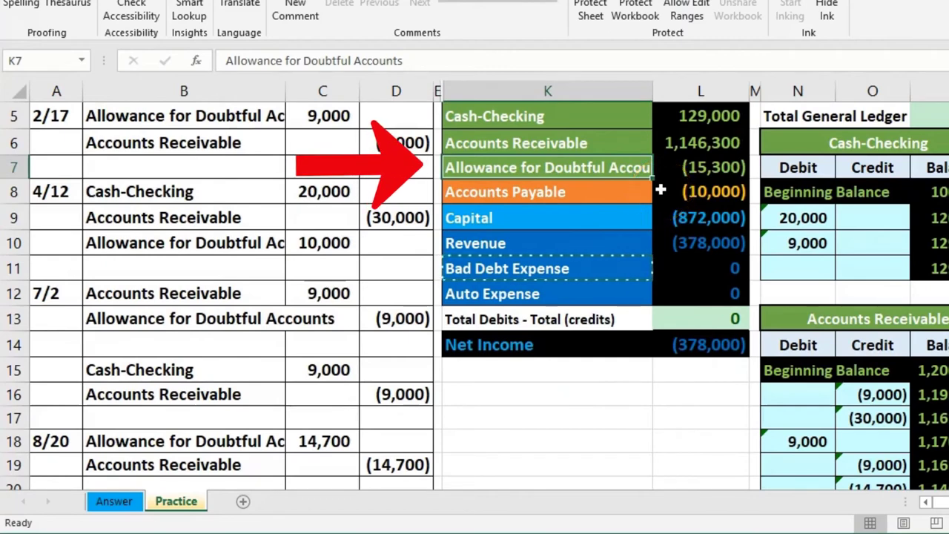
left_click(610, 170)
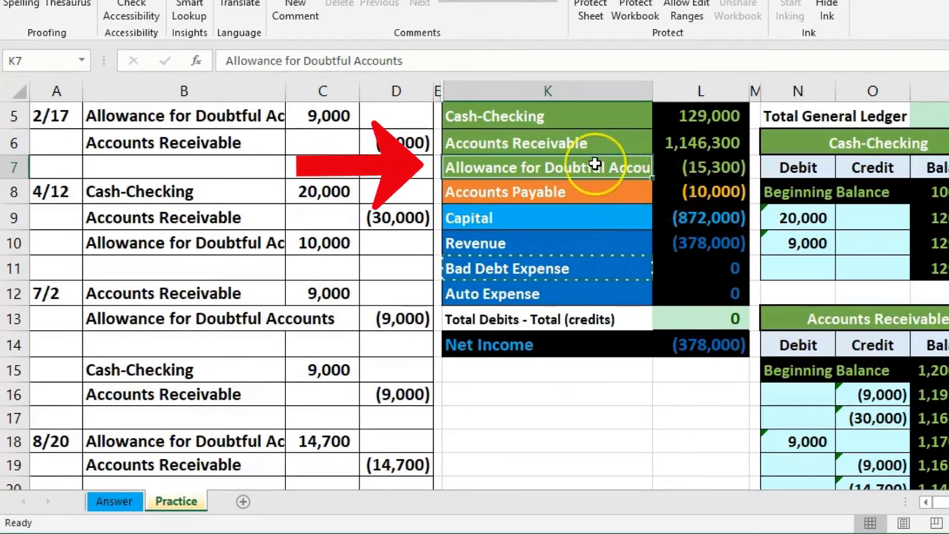
right_click(597, 168)
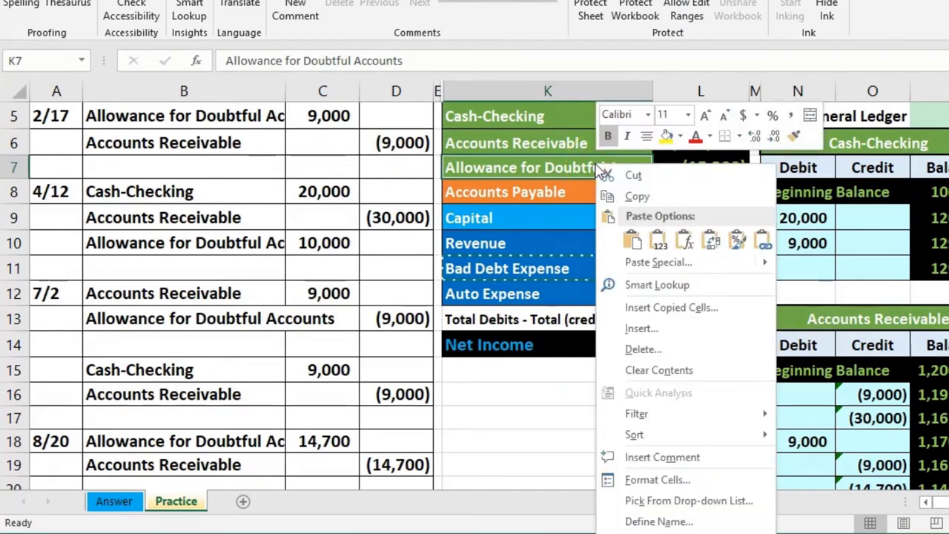
left_click(609, 195)
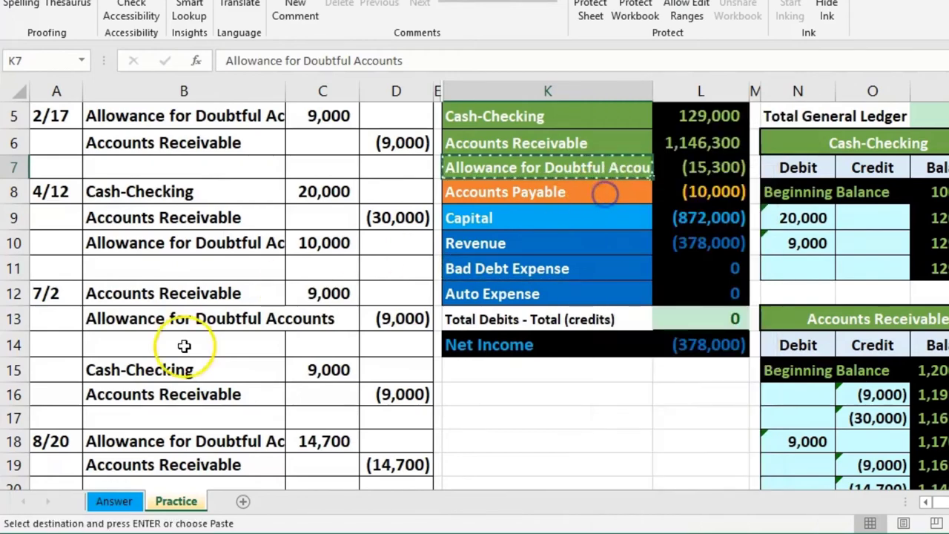
scroll(184, 345, "down", 1)
scroll(184, 345, "down", 1)
left_click(146, 384)
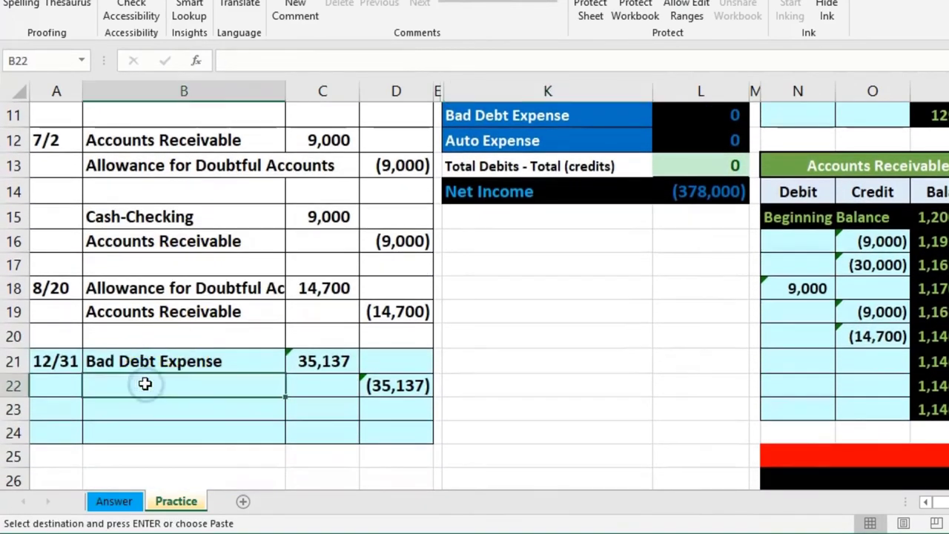
right_click(146, 383)
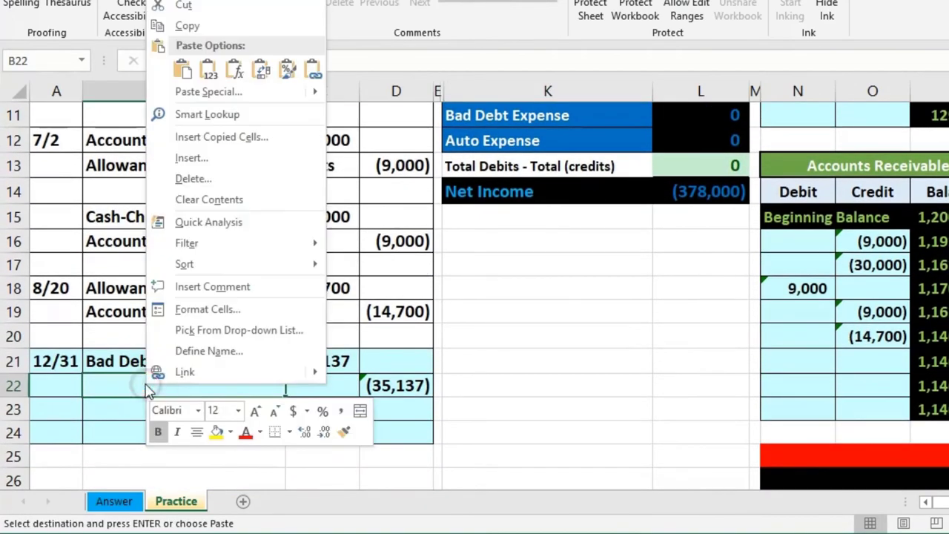
left_click(207, 72)
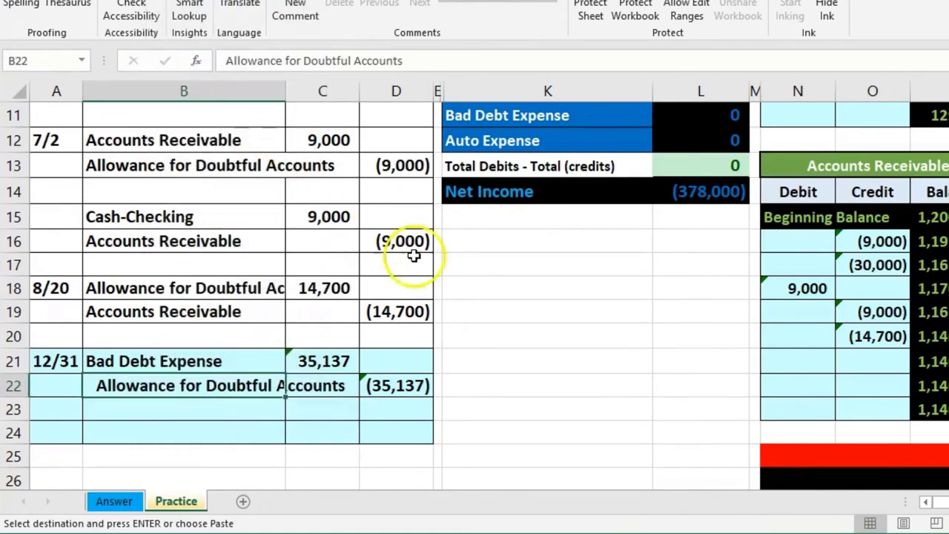
Step: Review the 12/31 journal entry against the trial balance rows for Allowance for Doubtful Accounts and Bad Debt Expense
scroll(572, 433, "up", 1)
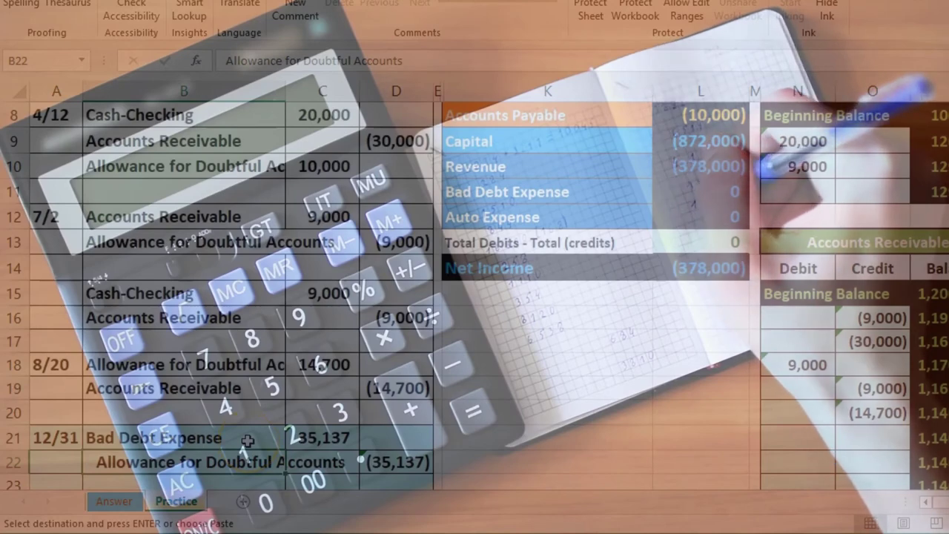
scroll(643, 378, "up", 2)
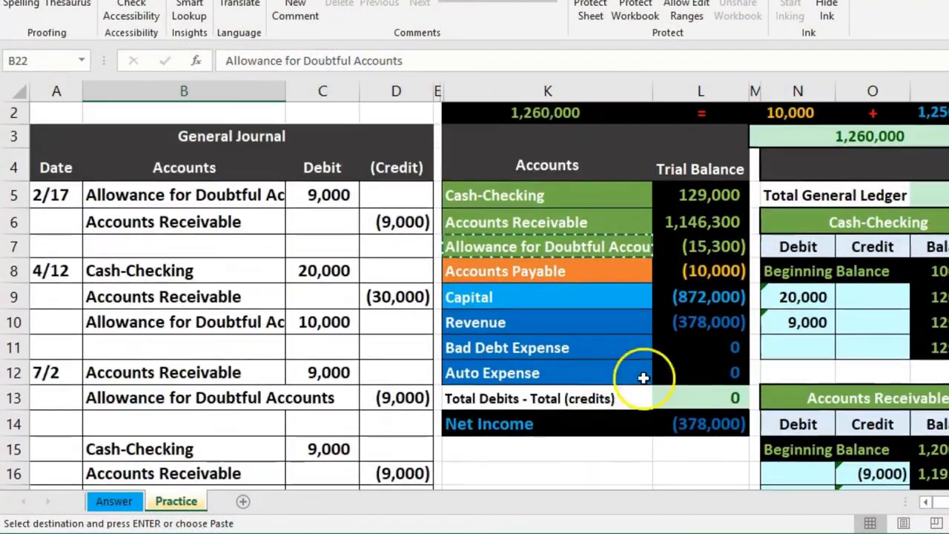
left_click(701, 246)
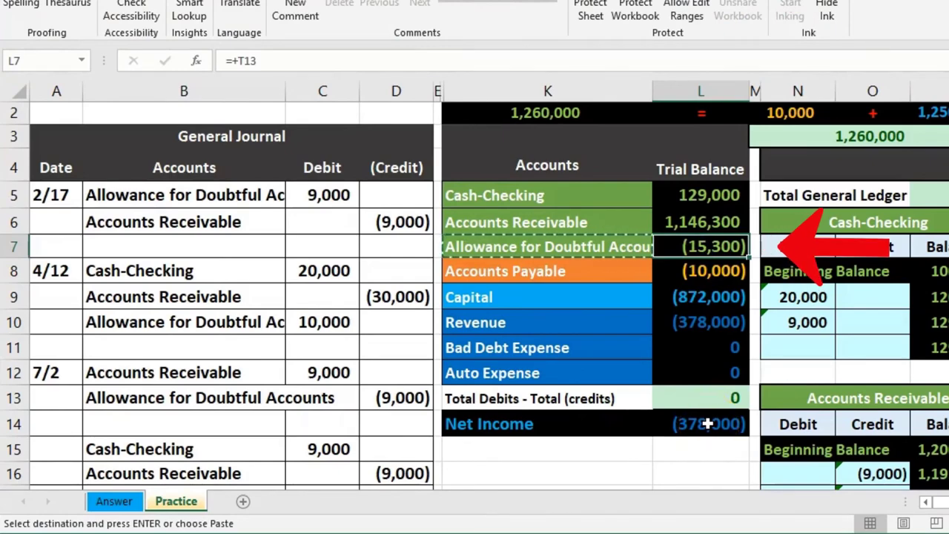
scroll(708, 423, "down", 2)
left_click_drag(229, 438, 303, 438)
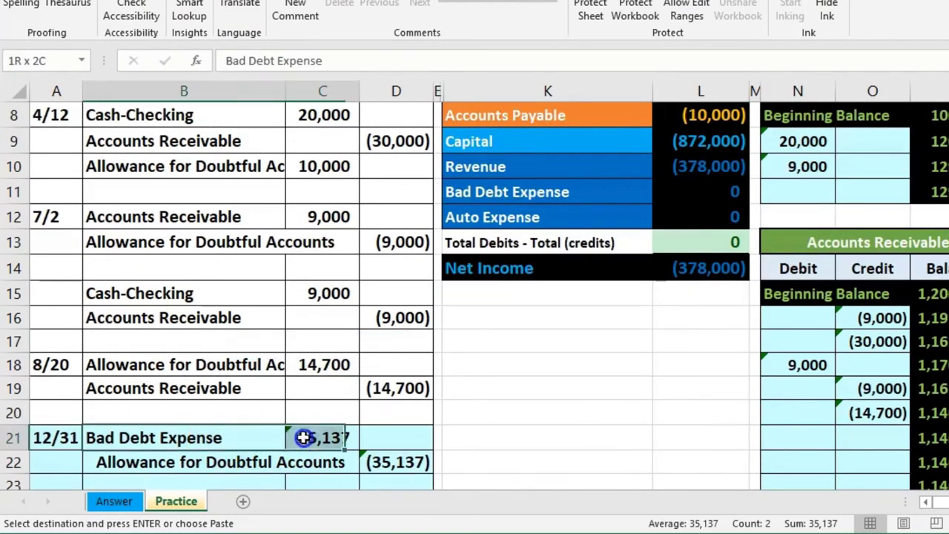
left_click_drag(484, 194, 660, 194)
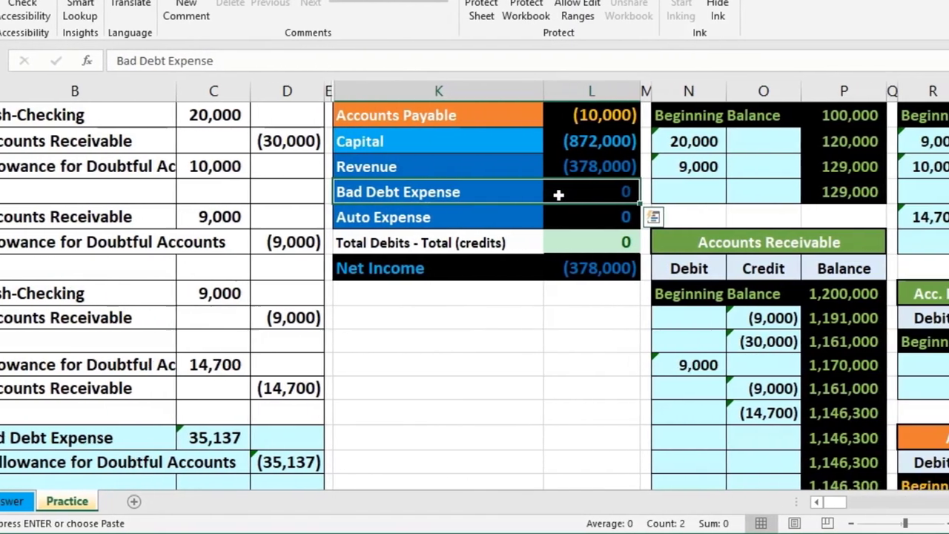
Step: Post the 12/31 bad debt debit to the Bad Debt Expense ledger account in Z9 by linking it to journal cell C21
key("Right")
key("Right")
key("Right")
key("Right")
key("Right")
key("Right")
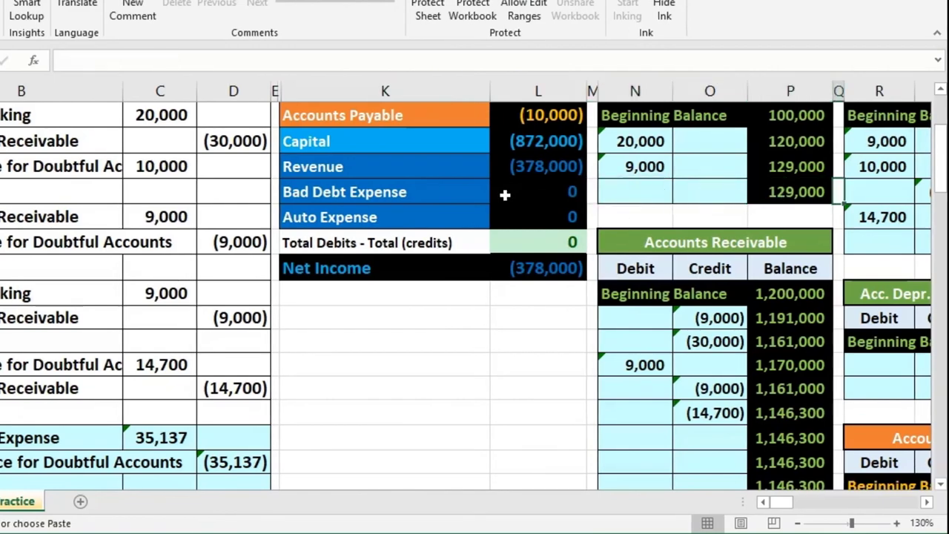
key("Right")
key("Right")
key("Up")
key("Up")
key("Up")
key("Up")
key("Up")
key("Up")
key("Right")
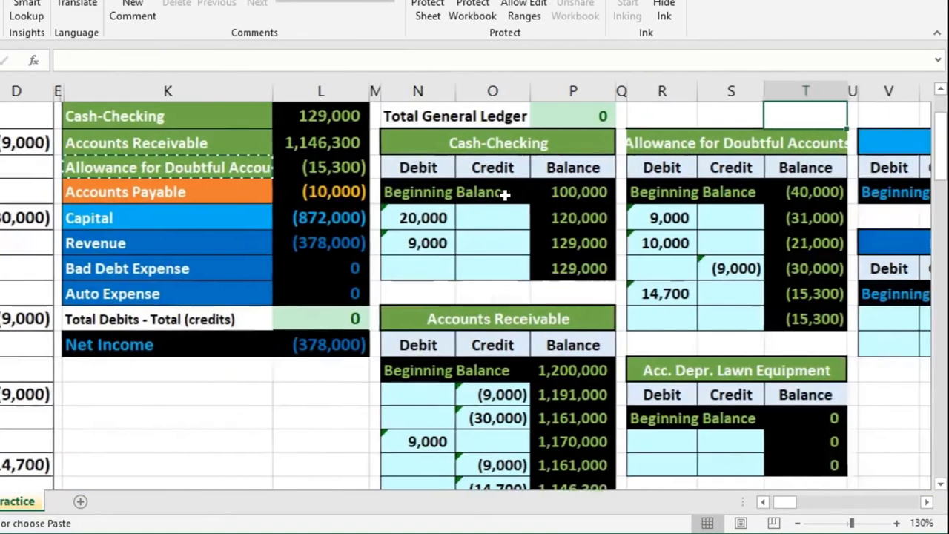
key("Right")
key("Right")
key("Right")
key("Right")
key("Right")
key("Right")
key("Right")
key("Right")
key("Right")
key("Right")
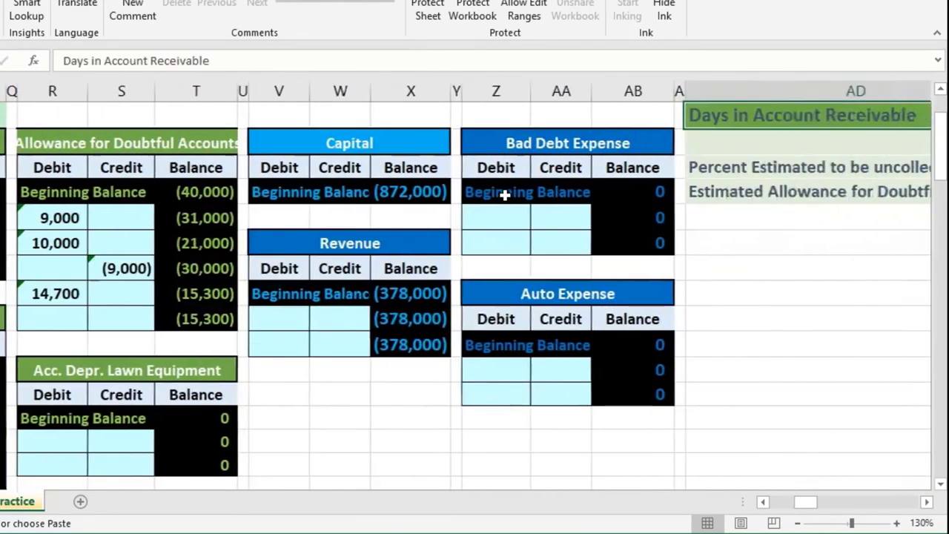
key("Right")
key("Left")
key("Left")
key("Left")
key("Left")
key("Left")
key("Down")
key("Down")
key("Down")
key("Down")
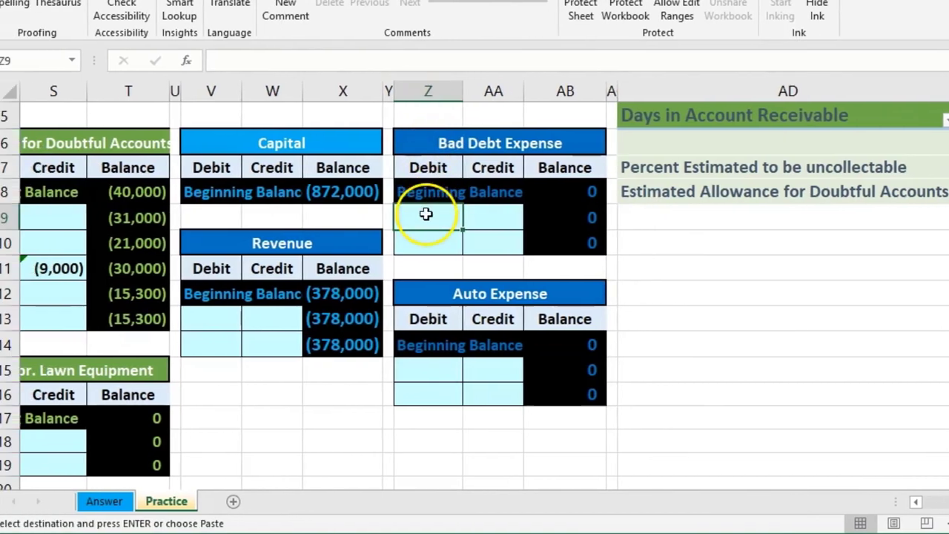
type("=")
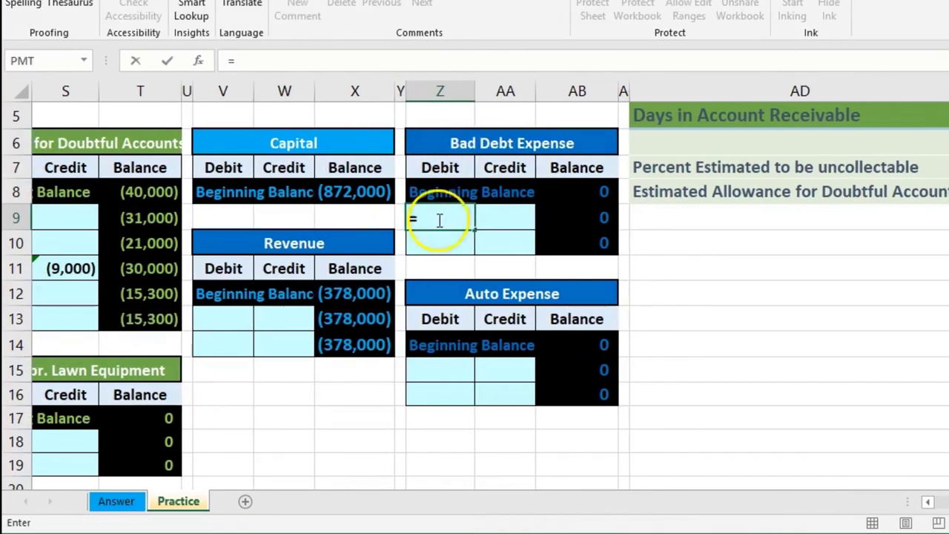
scroll(522, 430, "left", 10)
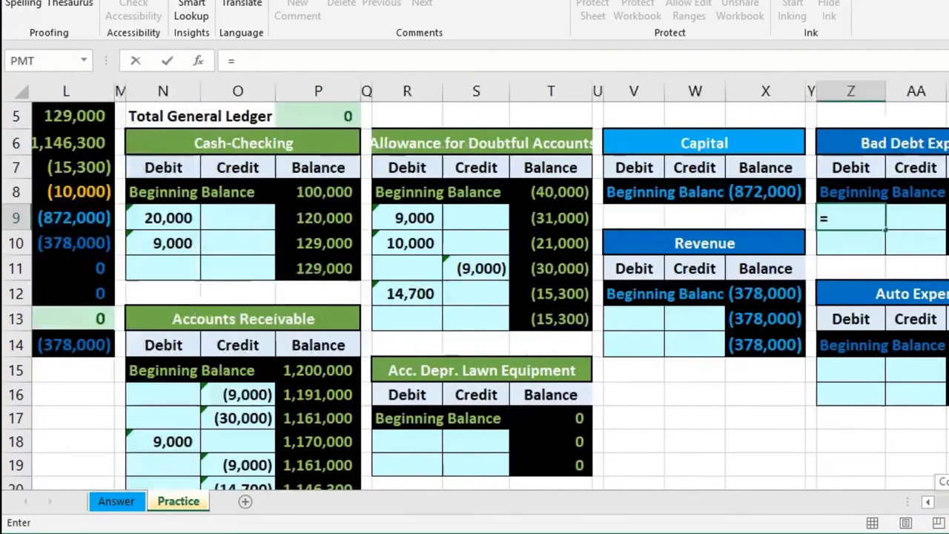
scroll(522, 430, "down", 2)
scroll(522, 429, "down", 1)
left_click(272, 361)
key("Return")
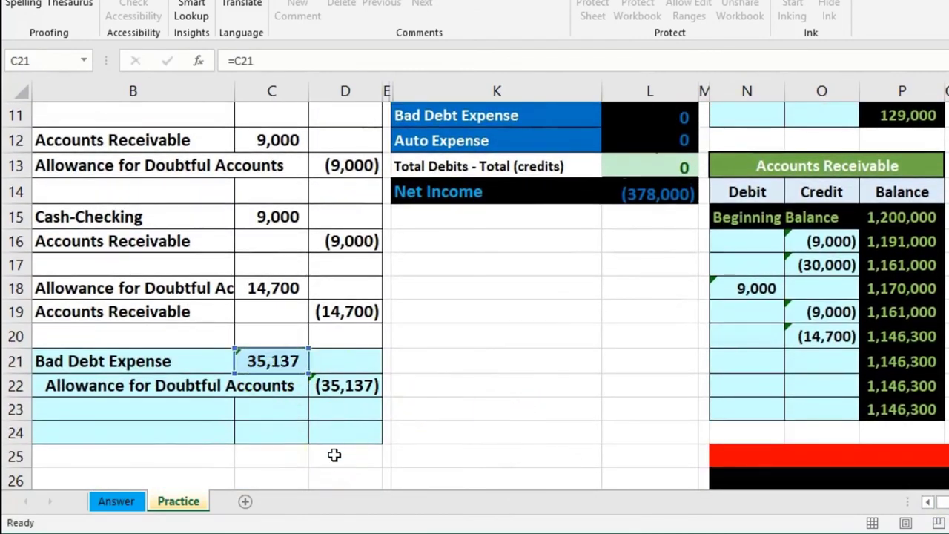
Step: Review the Bad Debt Expense ledger balance in AB9 and the trial balance's Net Income and Total Debits - Total (credits) in L14 and L13
key("Up")
key("Up")
key("Down")
key("Right")
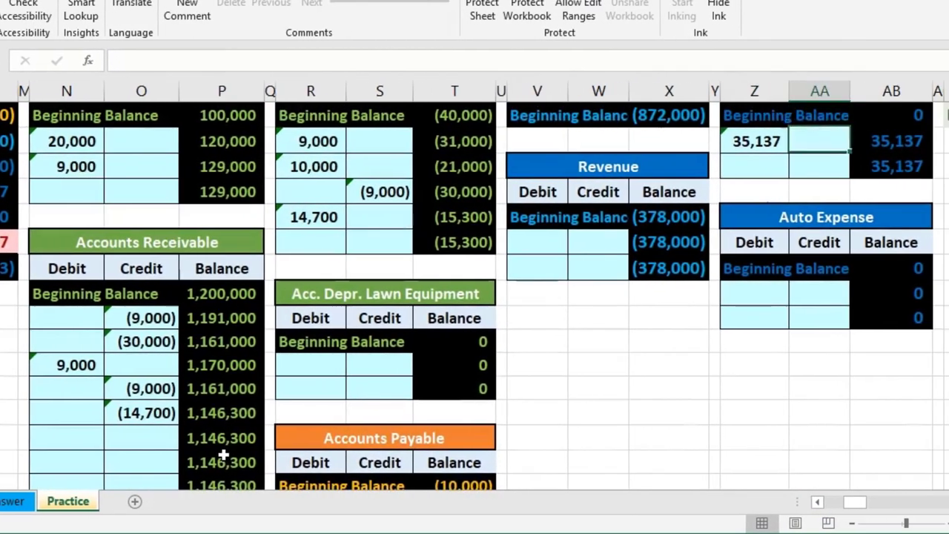
key("Right")
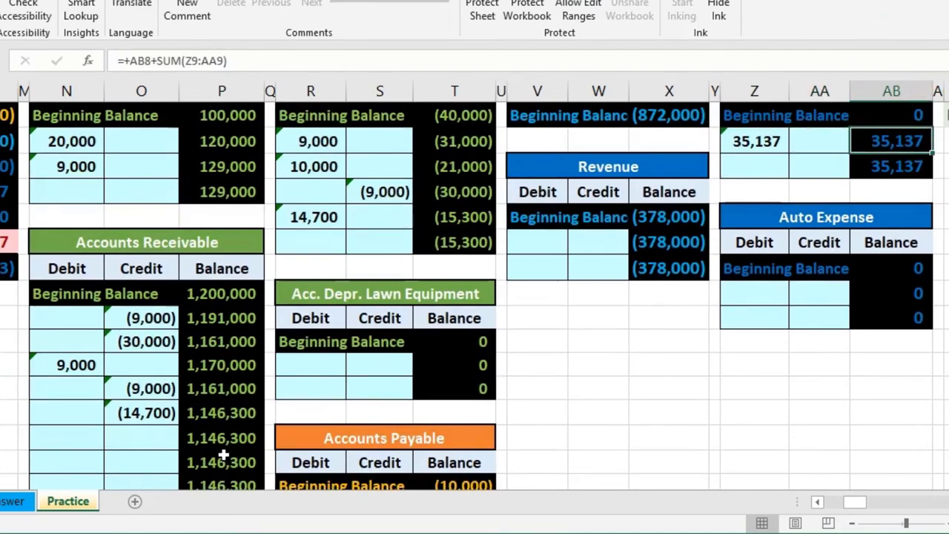
key("Left")
key("Left")
key("Left")
key("Left")
key("Left")
key("Left")
key("Left")
key("Left")
key("Left")
key("Left")
key("Left")
key("Left")
key("Left")
key("Left")
key("Left")
key("Left")
key("Left")
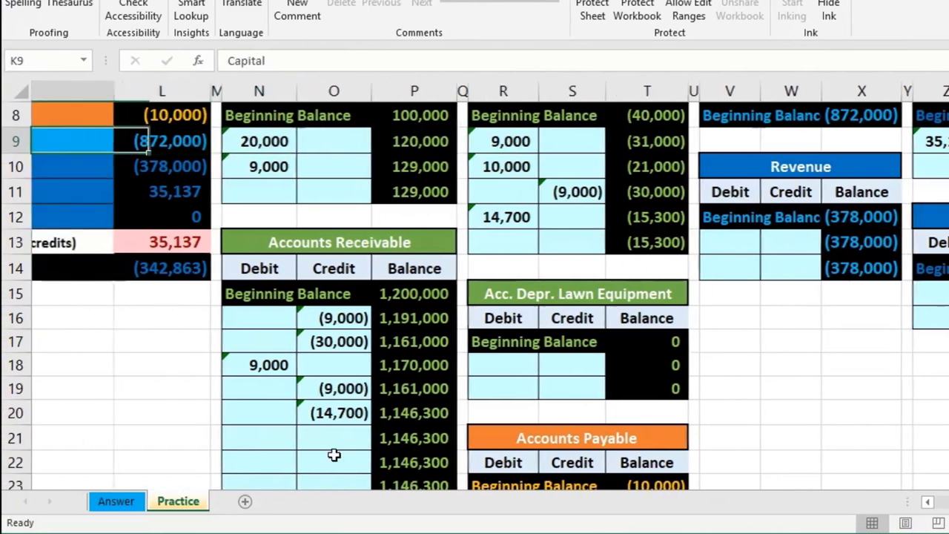
key("Right")
key("Down")
key("Down")
key("Down")
key("Down")
key("Down")
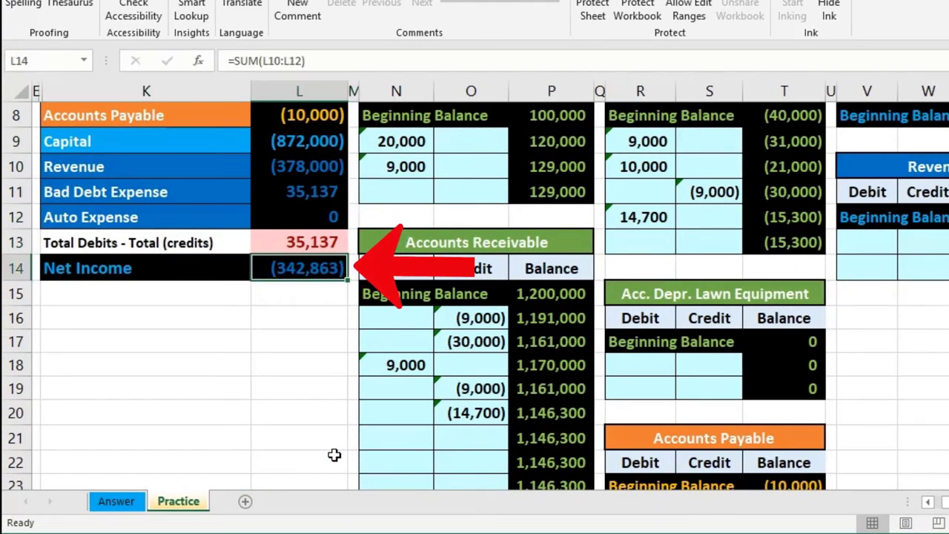
key("Up")
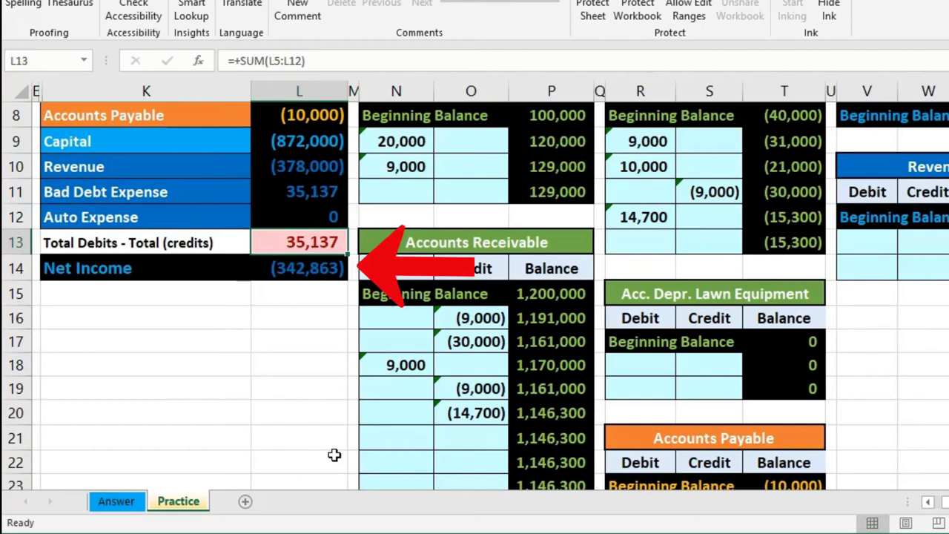
Step: Compare the Allowance for Doubtful Accounts credit line in journal row 22 with the account's trial balance row 7
key("Left")
key("Left")
key("Left")
key("Left")
key("Left")
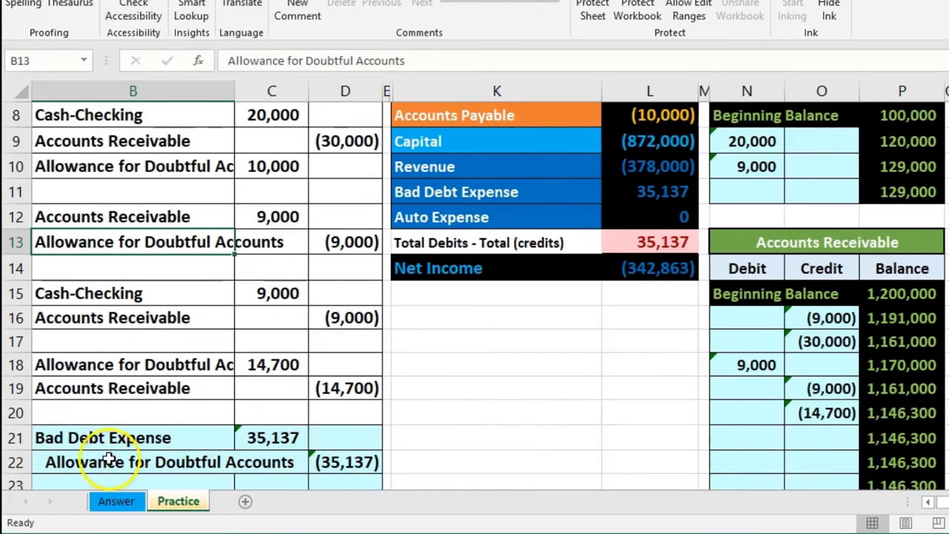
left_click_drag(108, 459, 328, 462)
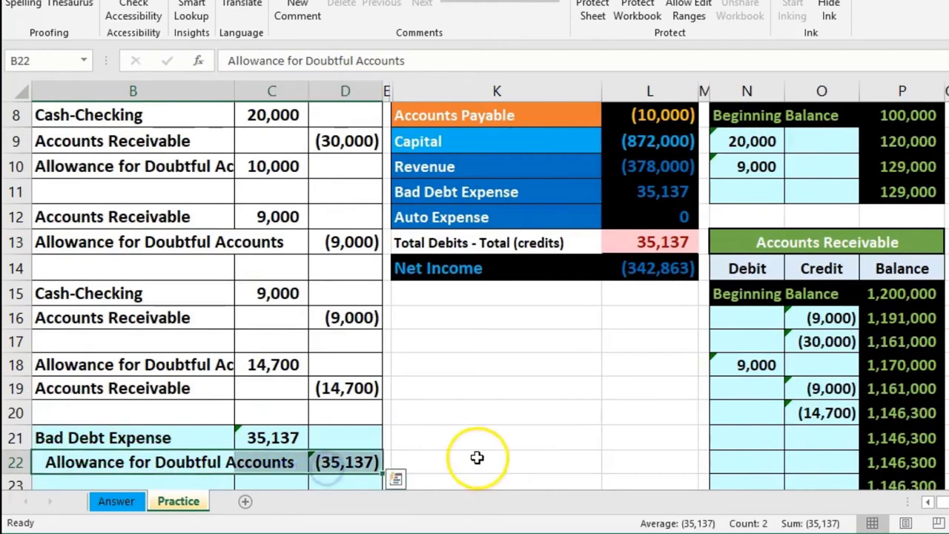
scroll(477, 457, "up", 3)
left_click_drag(432, 299, 644, 298)
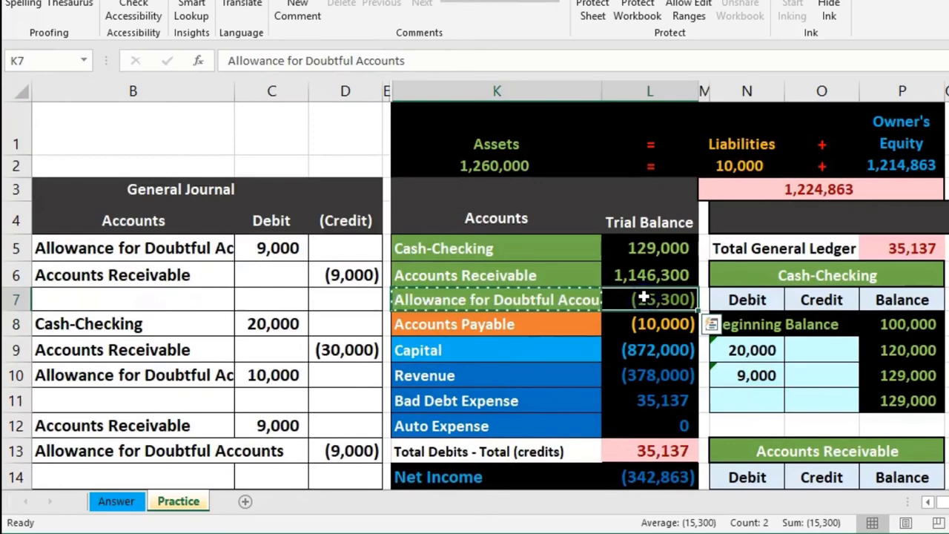
Step: Post the 12/31 credit to the Allowance for Doubtful Accounts ledger account in S13 by linking it to journal cell D22
key("Right")
key("Right")
key("Right")
key("Right")
key("Right")
key("Right")
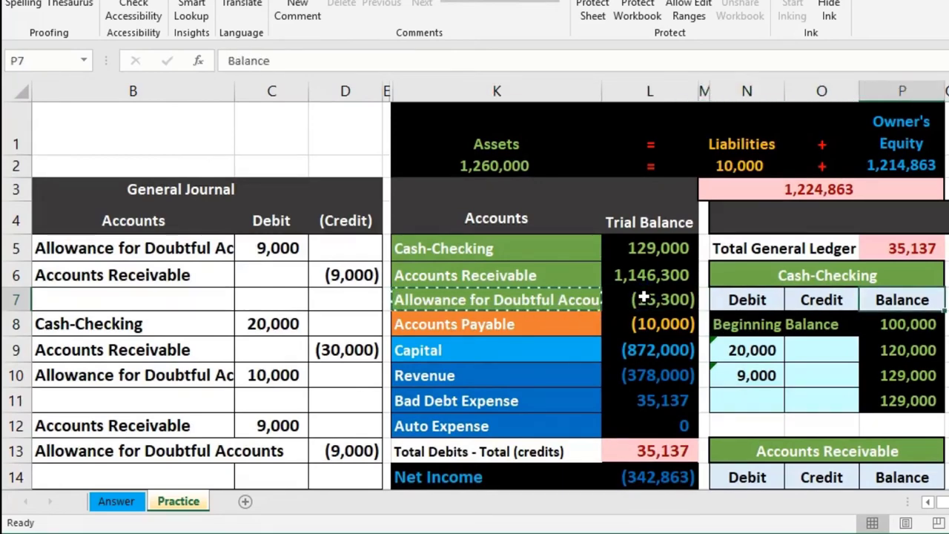
key("Right")
key("Right")
key("Right")
key("Right")
key("Right")
key("Right")
key("Right")
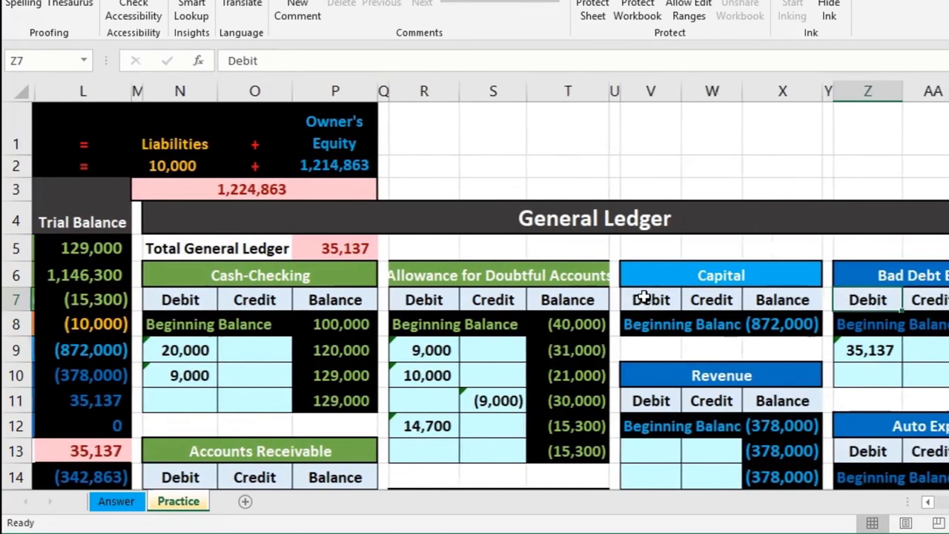
left_click(495, 445)
scroll(494, 445, "down", 1)
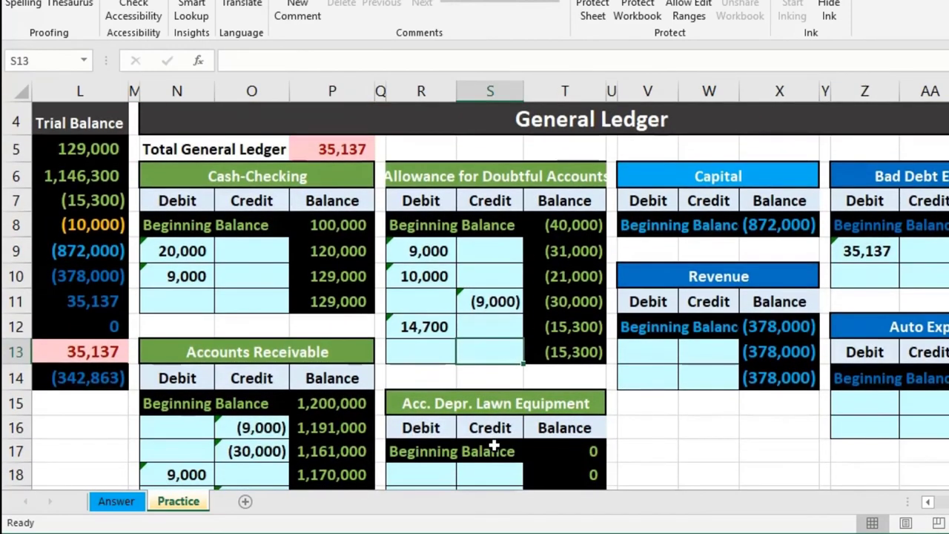
type("=")
key("Left")
key("Left")
key("Left")
key("Left")
key("Left")
key("Left")
key("Left")
key("Left")
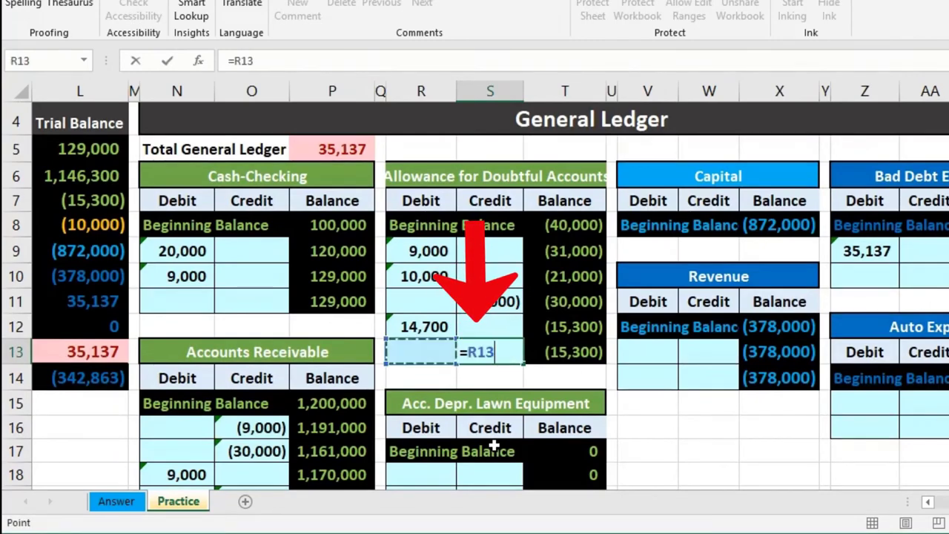
key("Left")
key("Left")
key("Left")
key("Left")
key("Left")
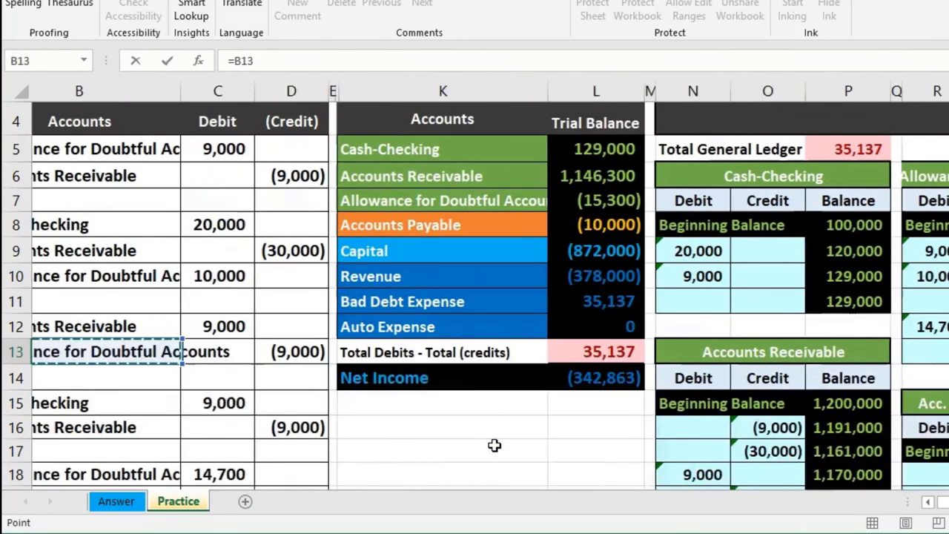
key("Down")
key("Down")
key("Down")
key("Down")
key("Down")
key("Down")
key("Down")
key("Down")
key("Down")
key("Down")
key("Down")
key("Down")
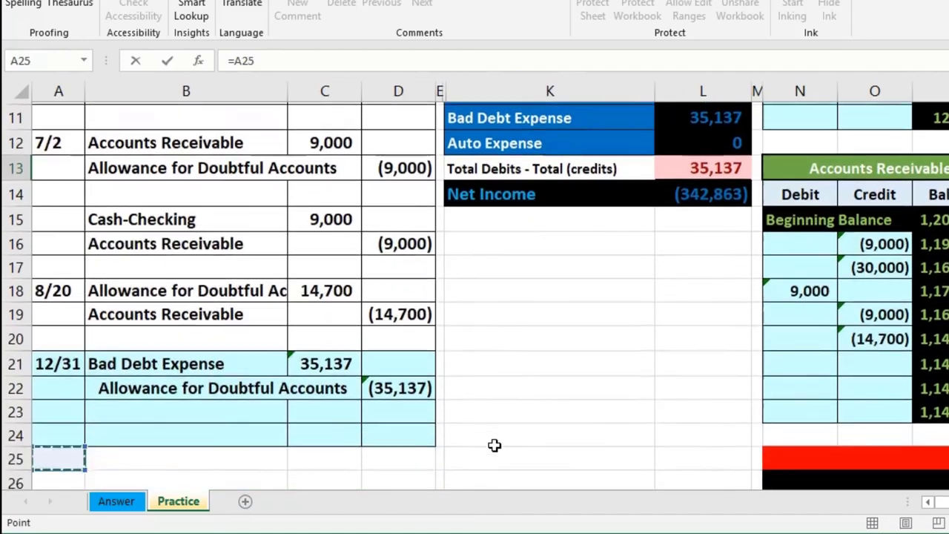
key("Right")
key("Right")
key("Right")
key("Up")
key("Up")
key("Up")
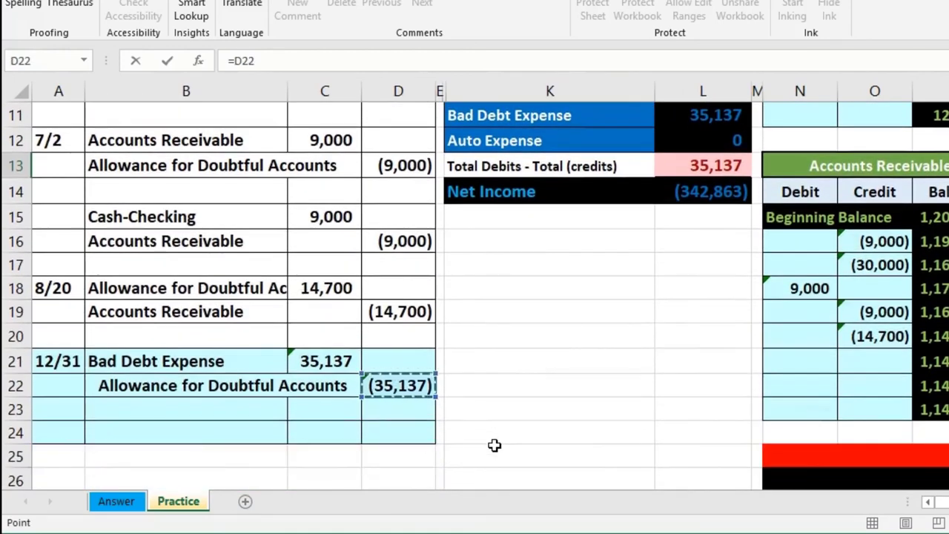
key("Return")
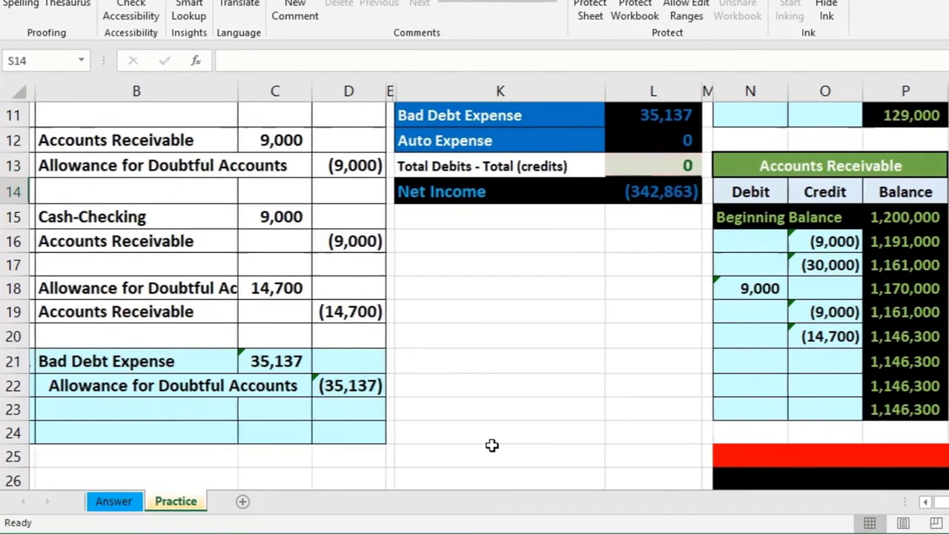
Step: Check the Allowance for Doubtful Accounts ledger balance in T13 against the total estimated allowance in AI8 of the receivables aging table
key("Up")
scroll(436, 445, "up", 3)
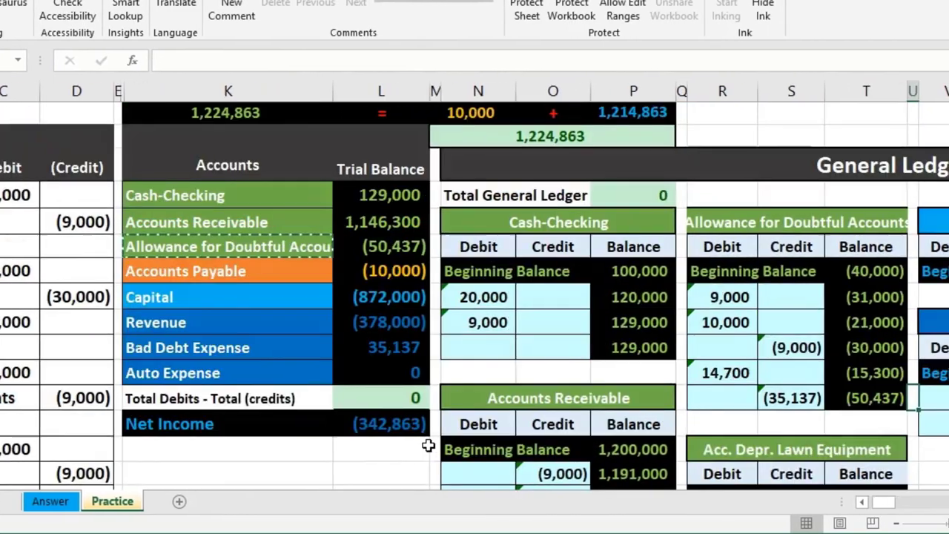
left_click(866, 373)
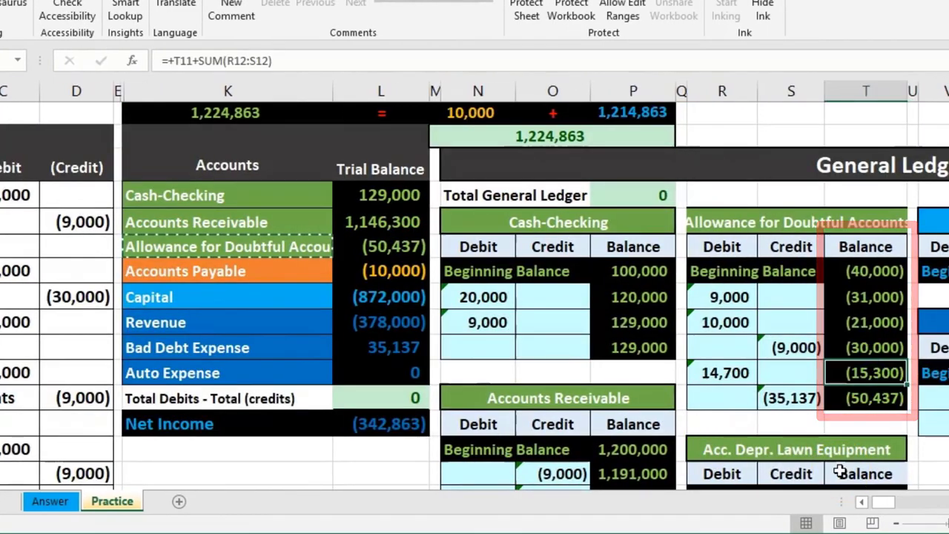
key("Down")
key("Left")
key("Right")
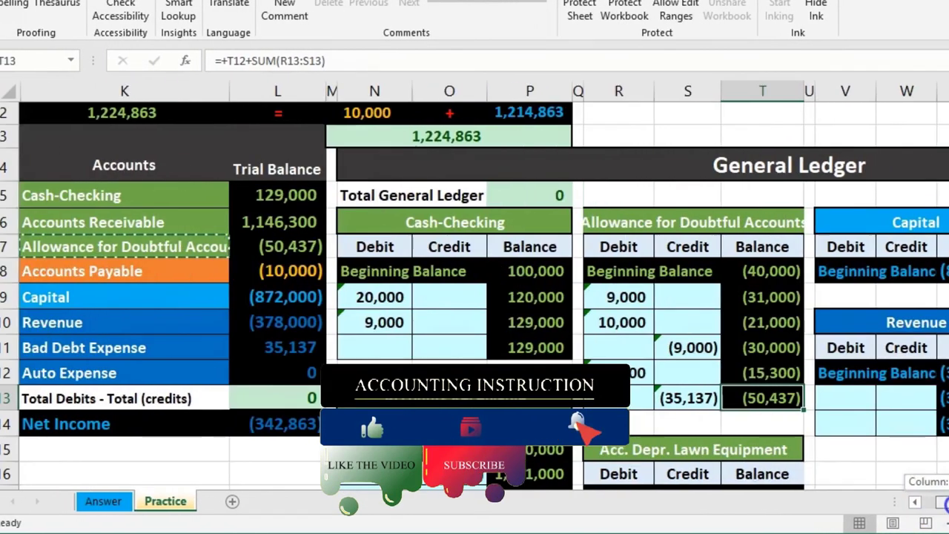
scroll(760, 373, "right", 10)
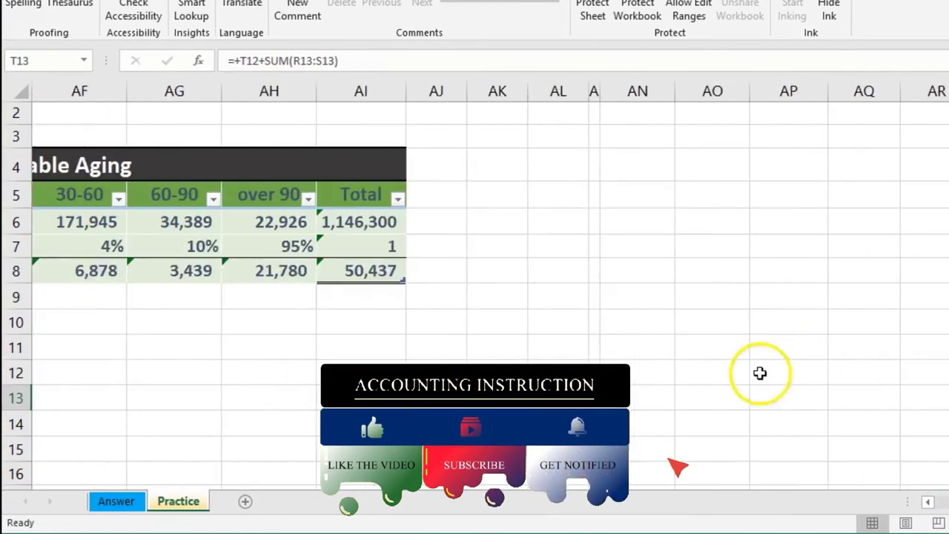
left_click(377, 267)
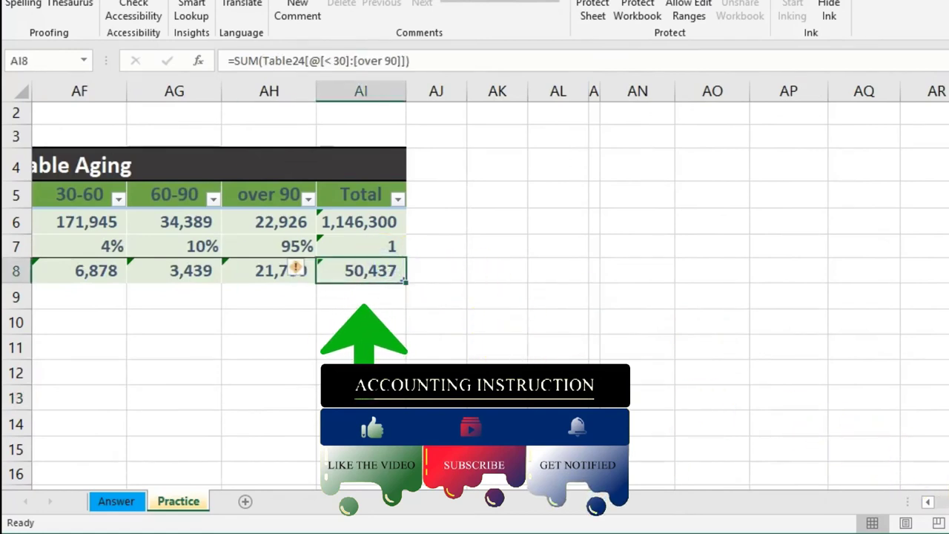
scroll(490, 284, "left", 1)
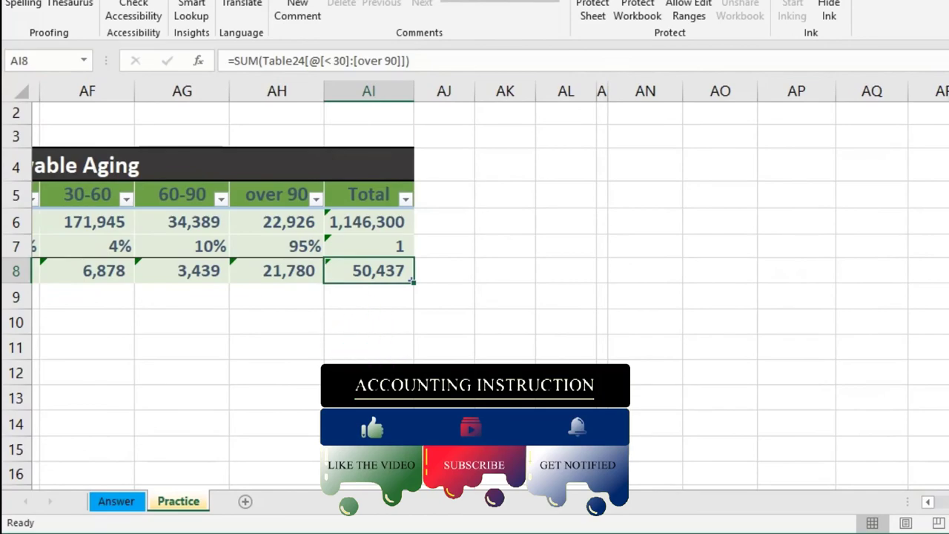
Step: Check the trial balance allowance in L7 and debit-credit total in L13, and sum Accounts Receivable and its allowance across L6:L7
scroll(489, 285, "left", 15)
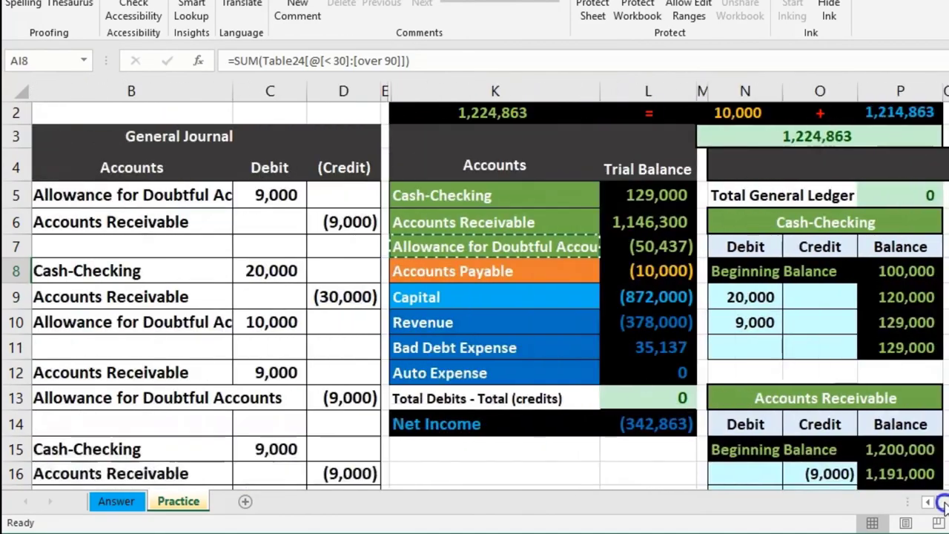
scroll(942, 503, "left", 1)
left_click(700, 247)
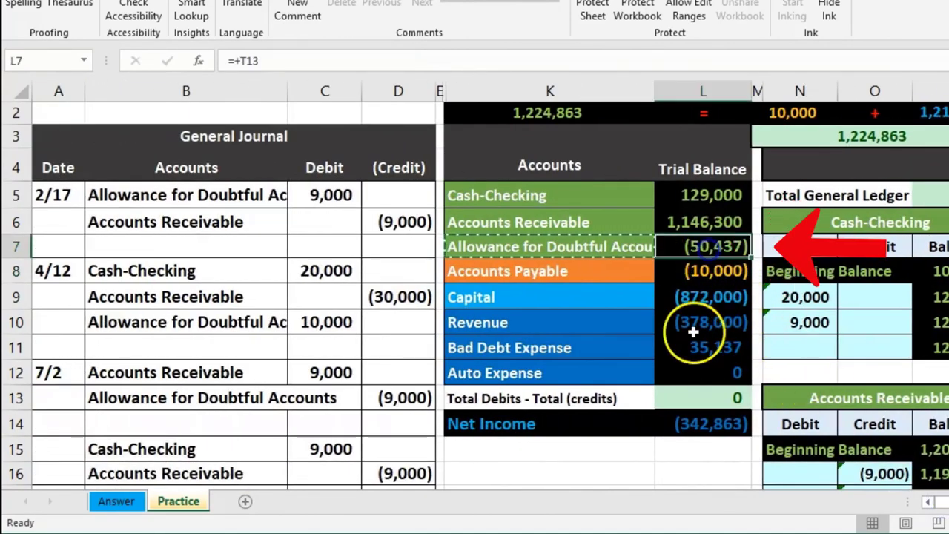
left_click(689, 394)
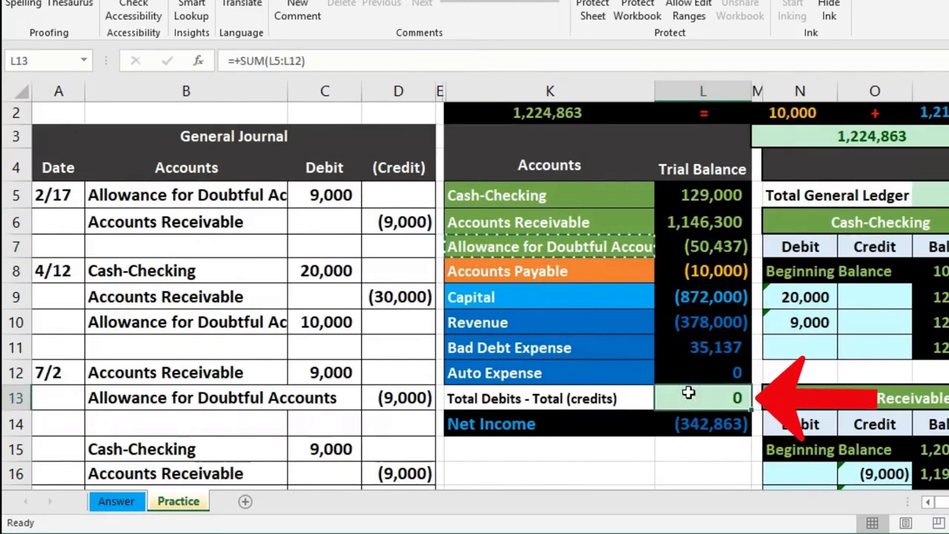
left_click(673, 224)
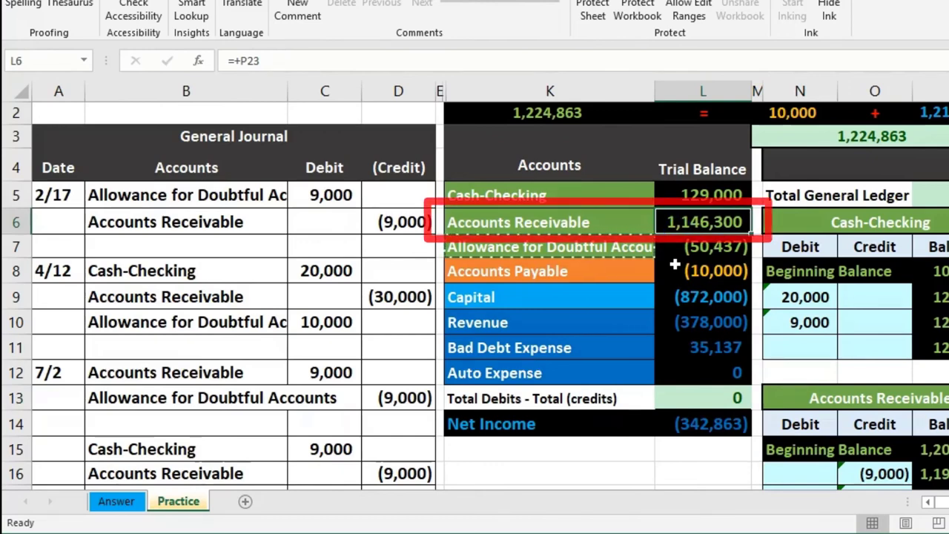
left_click(678, 248)
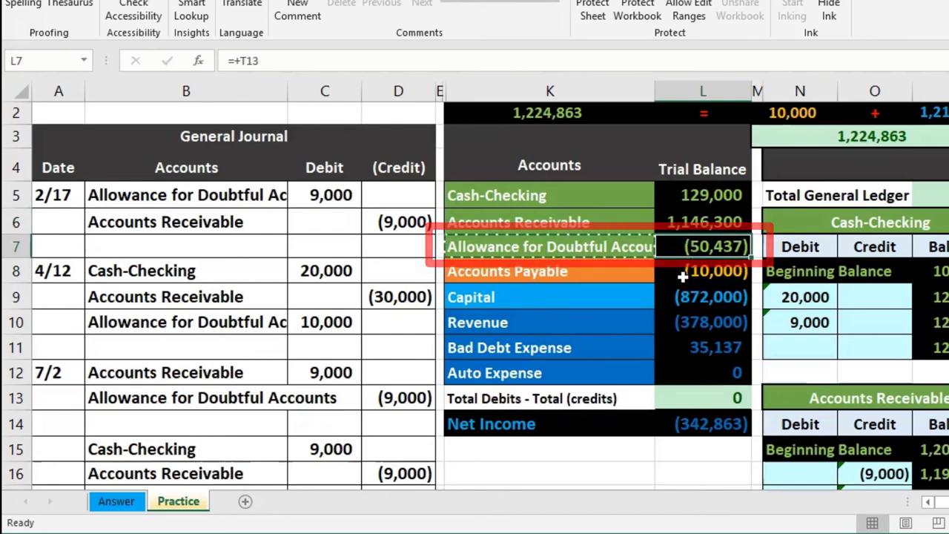
left_click_drag(667, 221, 686, 238)
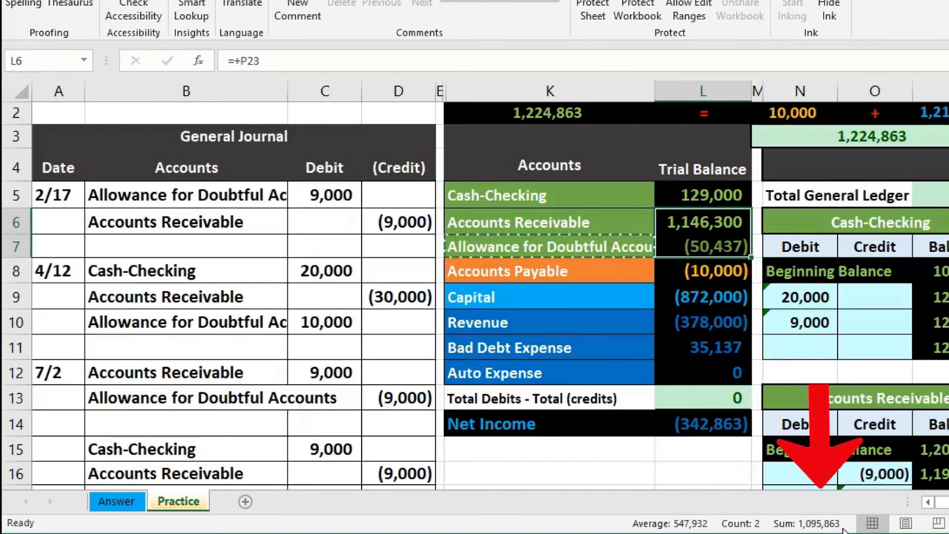
Step: Compare the trial balance's Accounts Receivable in L6 with its ledger account and the customer subledgers, and review the allowance in L7
left_click(701, 229)
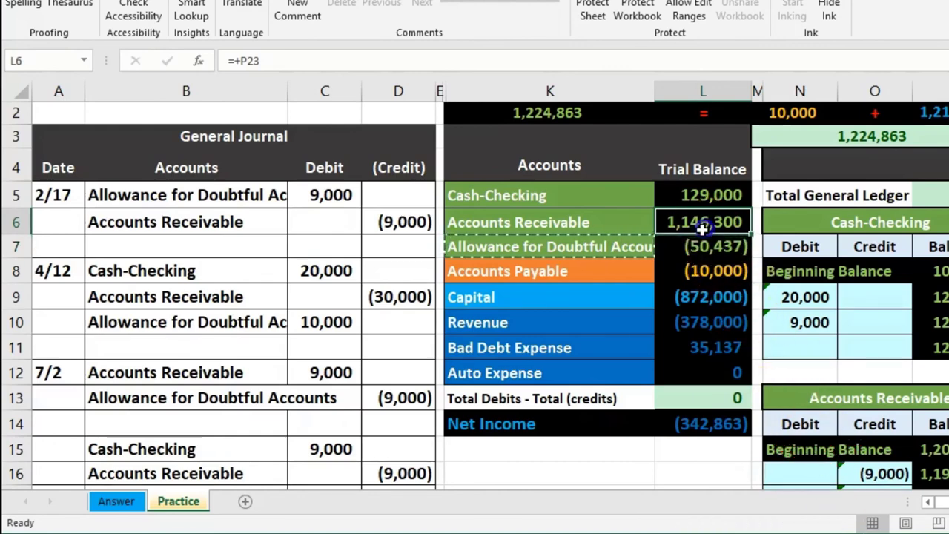
scroll(926, 441, "down", 5)
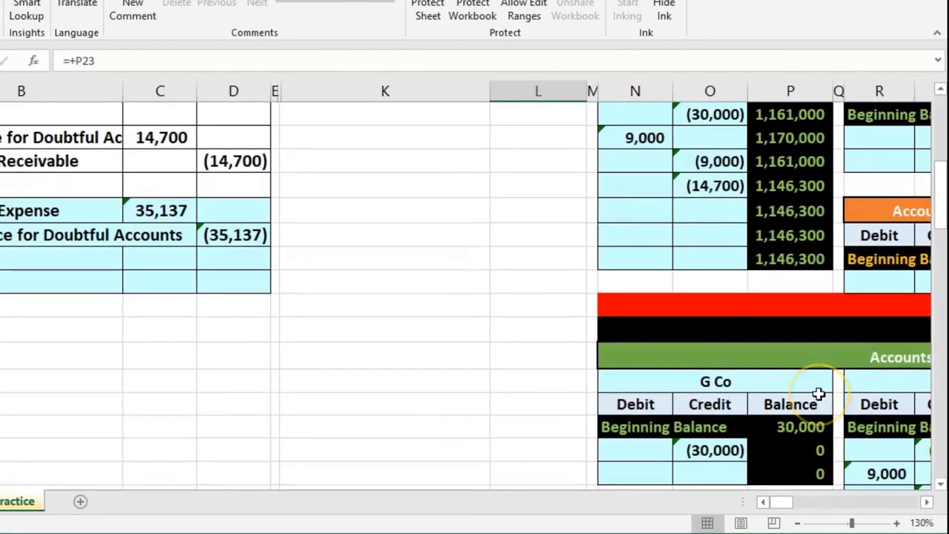
scroll(818, 394, "up", 5)
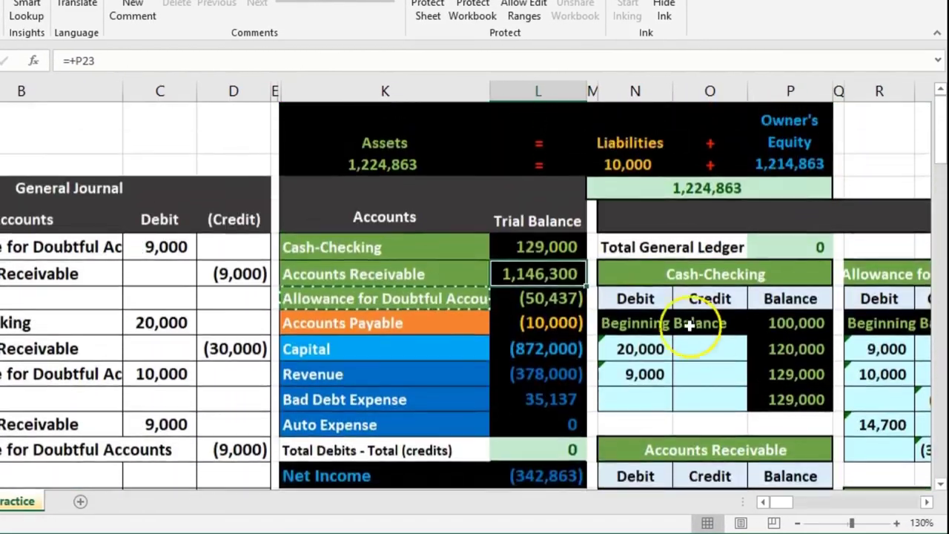
left_click(519, 295)
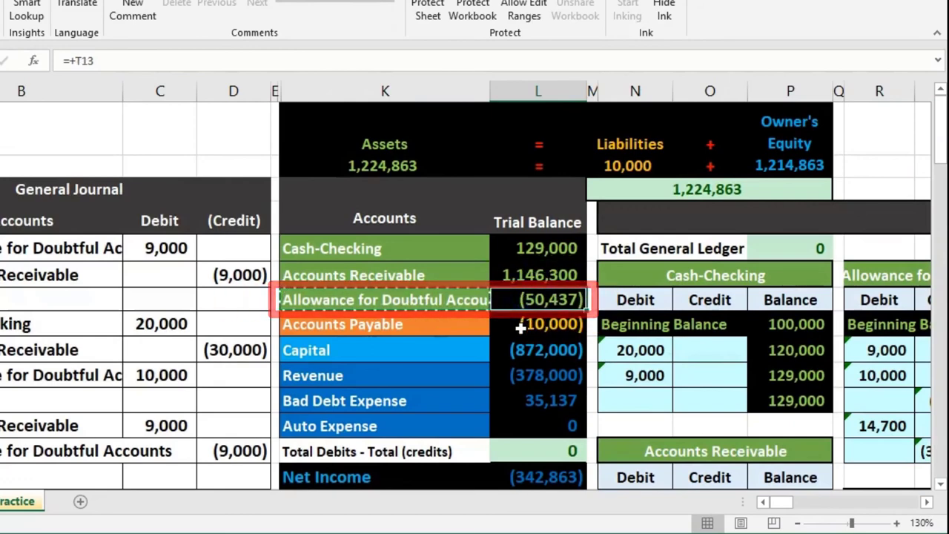
Step: Check Bad Debt Expense in L11, sum it with Revenue across L10:L11, and compare the sum with Net Income in L14
left_click(523, 397)
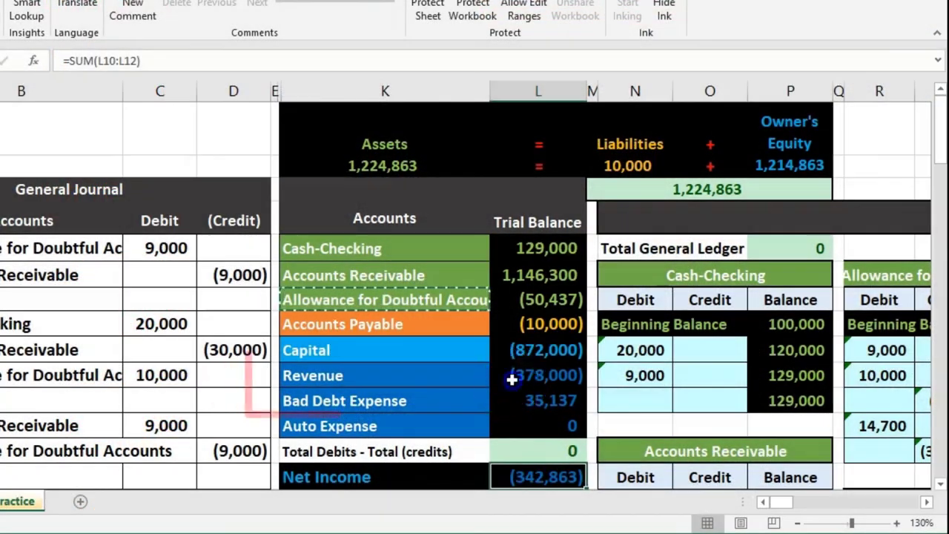
left_click_drag(511, 376, 511, 399)
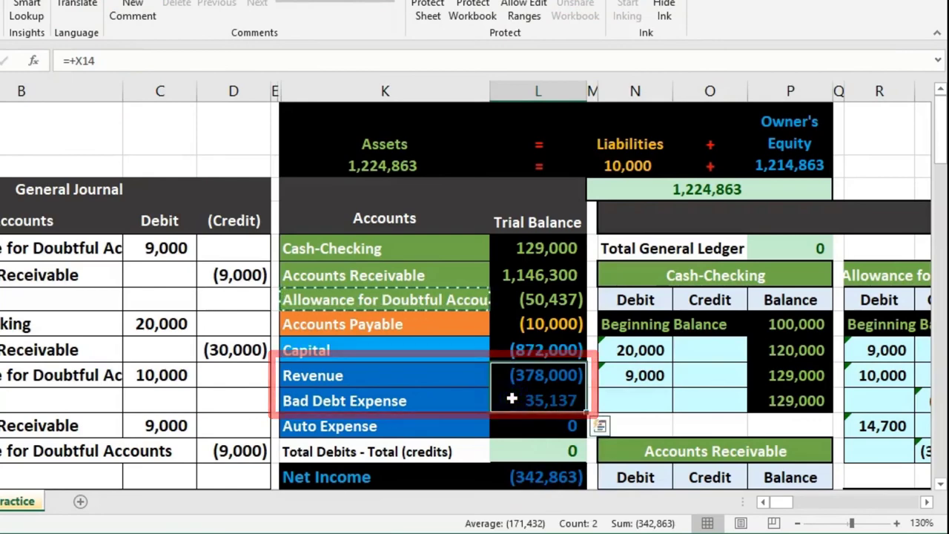
left_click(511, 399)
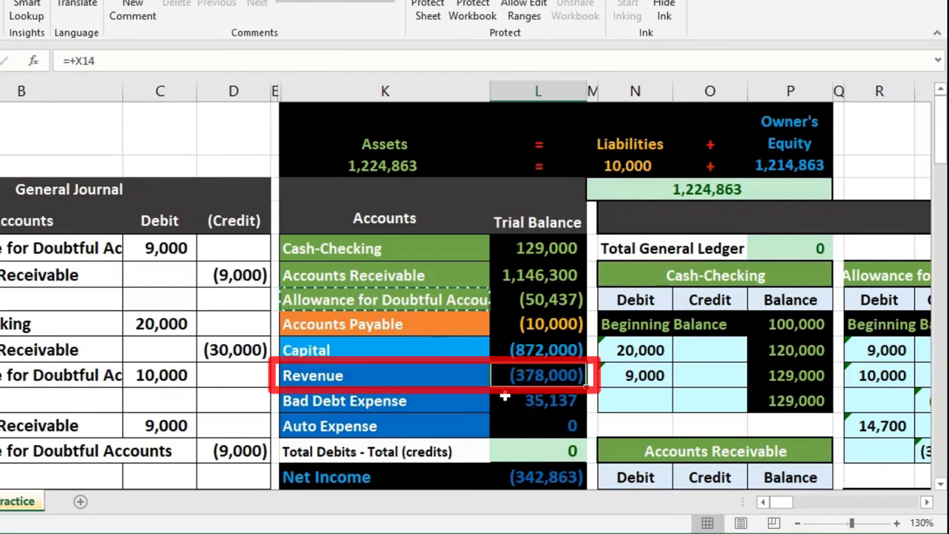
left_click(533, 475)
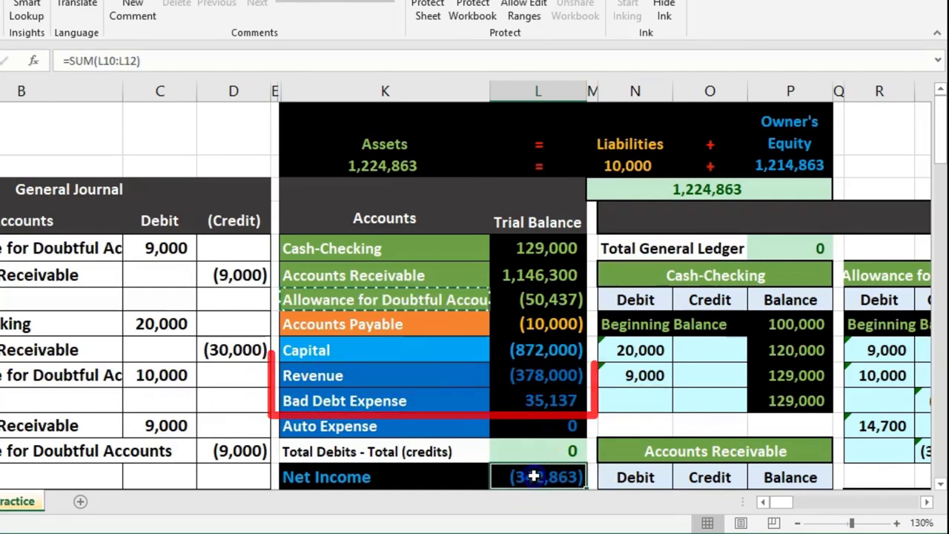